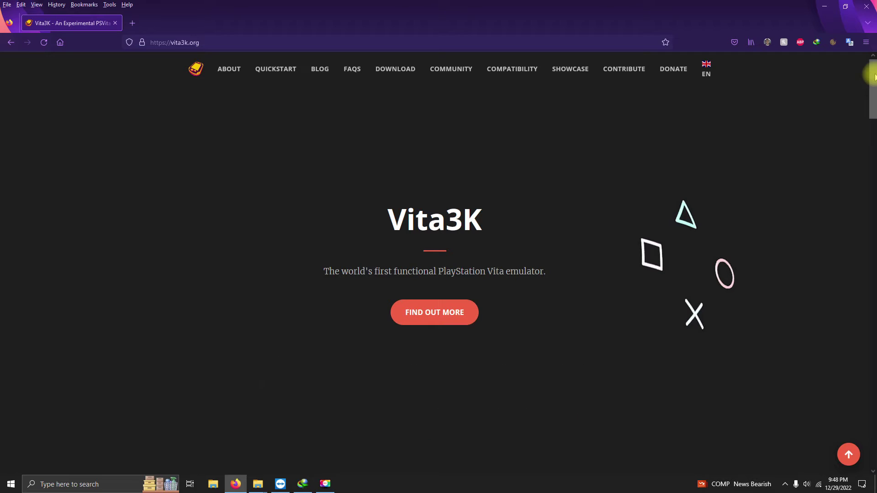
drag(872, 76, 873, 198)
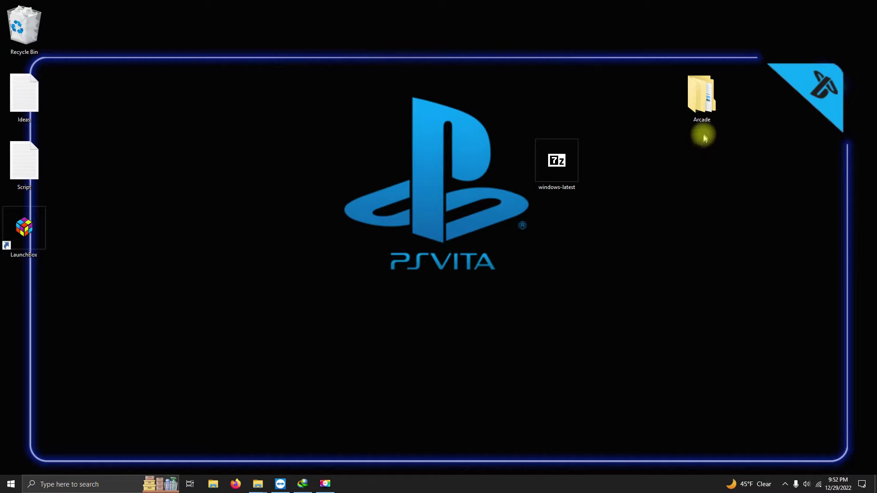
- Create a folder named Vita3K inside the Emulators folder of the desktop's Arcade folder
double_click(707, 105)
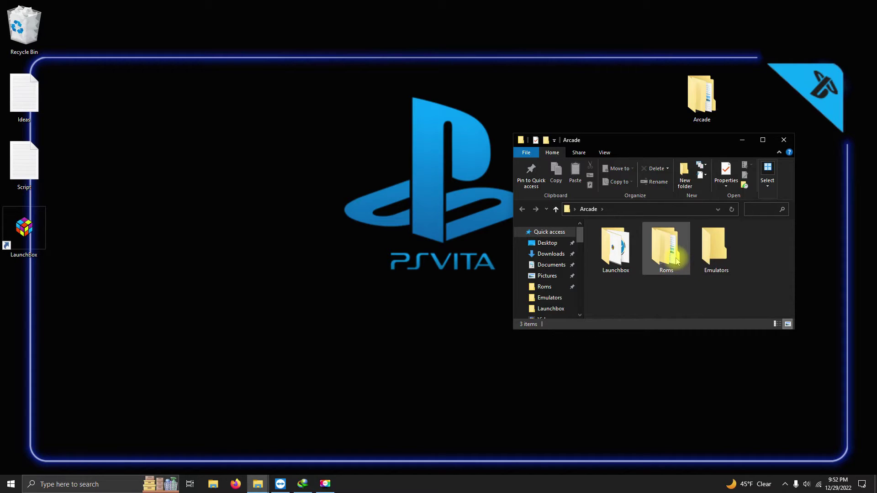
double_click(710, 260)
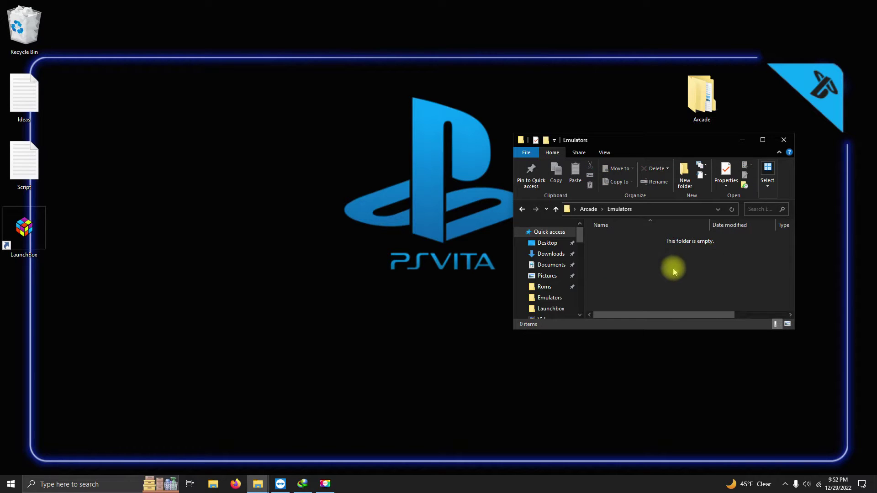
right_click(627, 270)
click(648, 329)
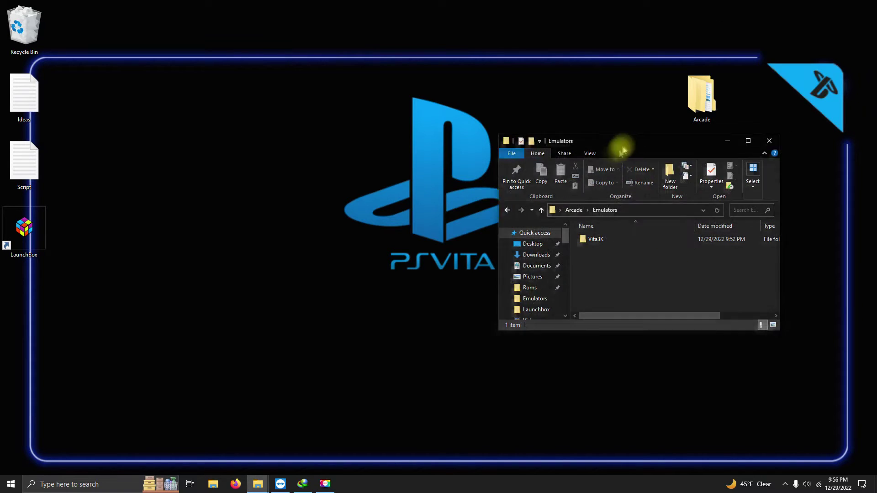
- Extract all files from the windows-latest archive into the Vita3K folder, and delete the archive from the desktop
drag(622, 151, 334, 137)
double_click(558, 157)
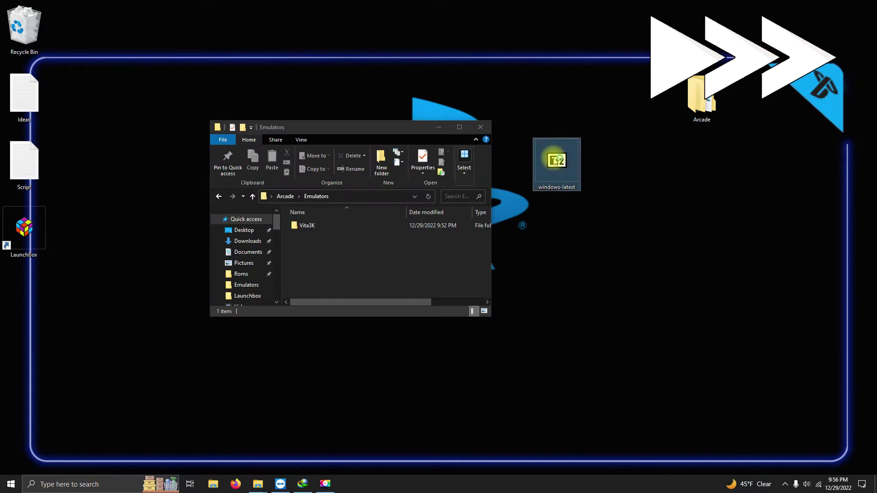
drag(274, 191, 608, 186)
drag(503, 247, 431, 323)
drag(457, 274, 303, 225)
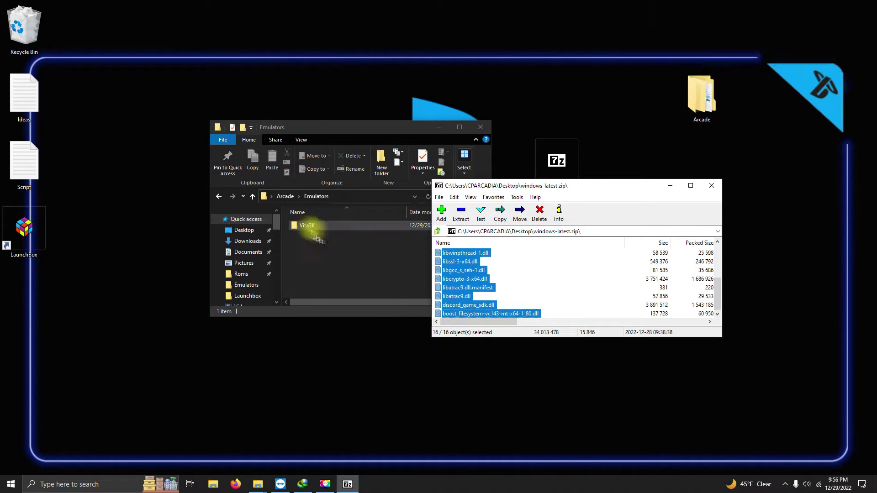
click(712, 186)
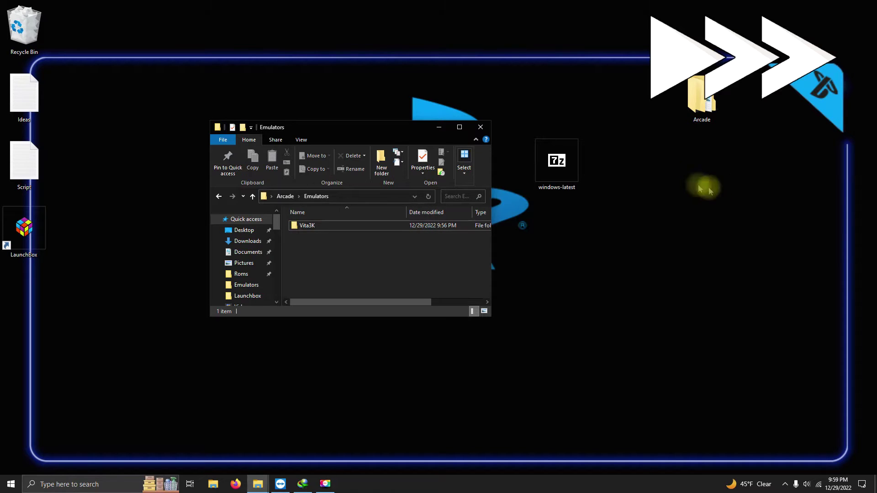
right_click(559, 174)
click(581, 408)
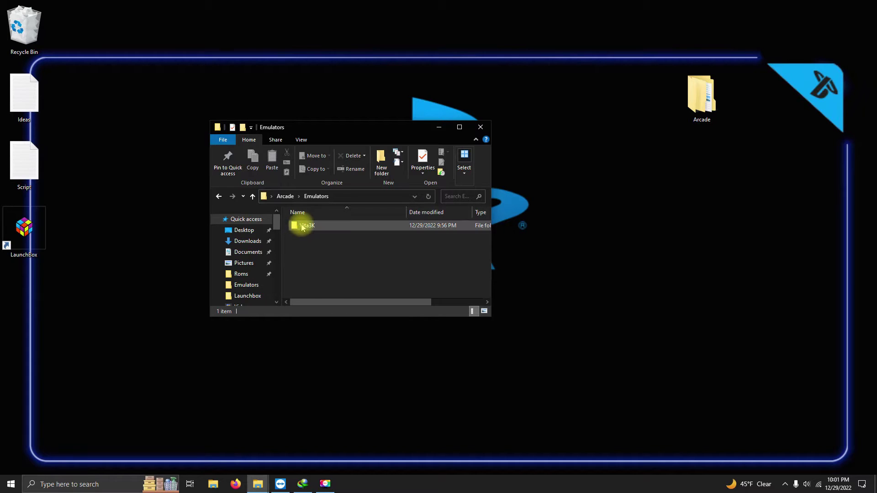
- Launch the Vita3K application from the Vita3K folder
double_click(301, 226)
scroll(347, 242, down, 3)
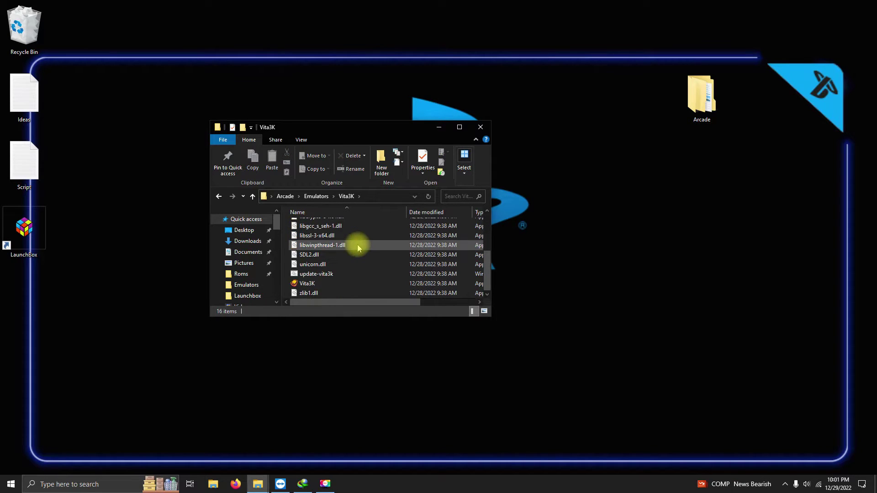
double_click(307, 284)
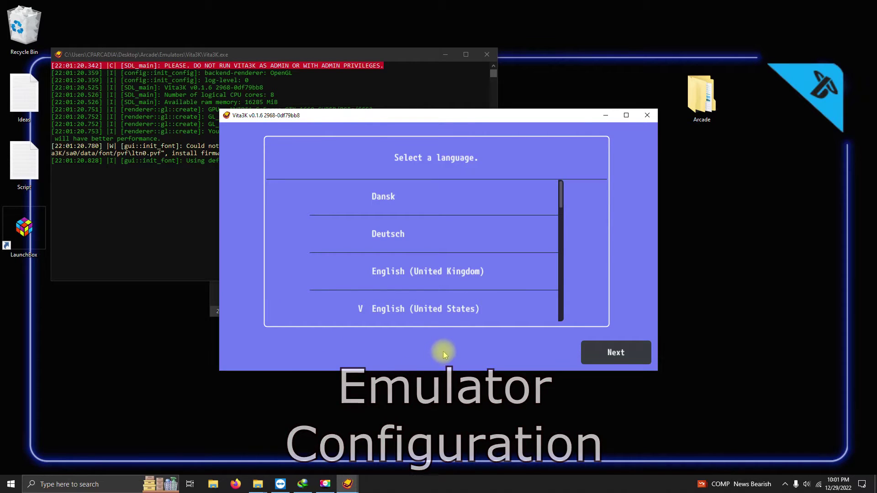
- Accept English (United States) as the language and set the emulator path to the Desktop\Arcade\Emulators\Vita3K folder
click(622, 354)
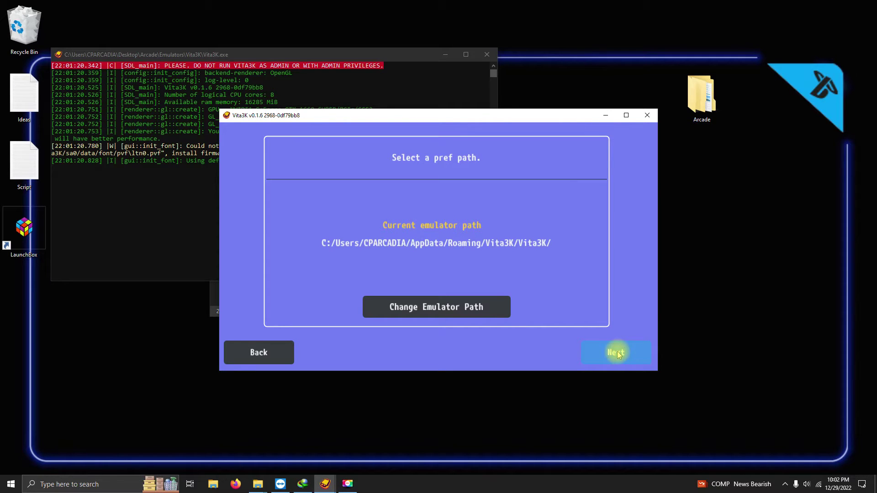
click(481, 312)
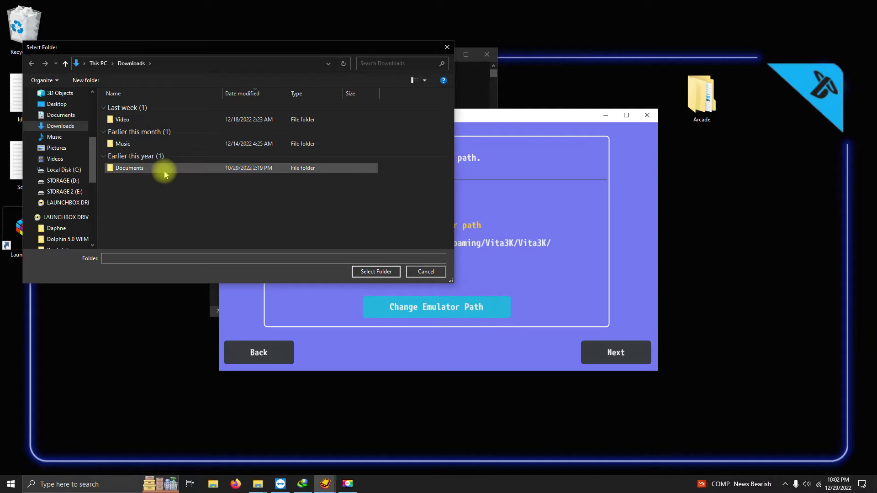
click(74, 182)
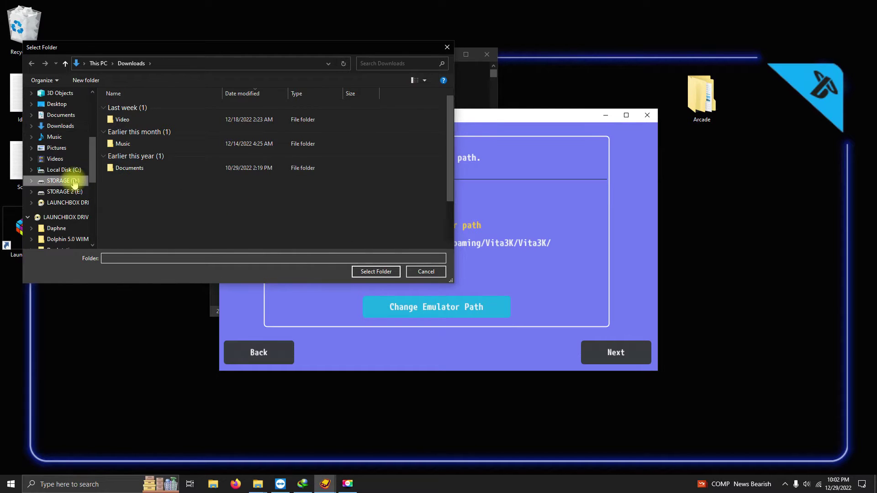
scroll(69, 137, up, 1)
scroll(66, 128, up, 3)
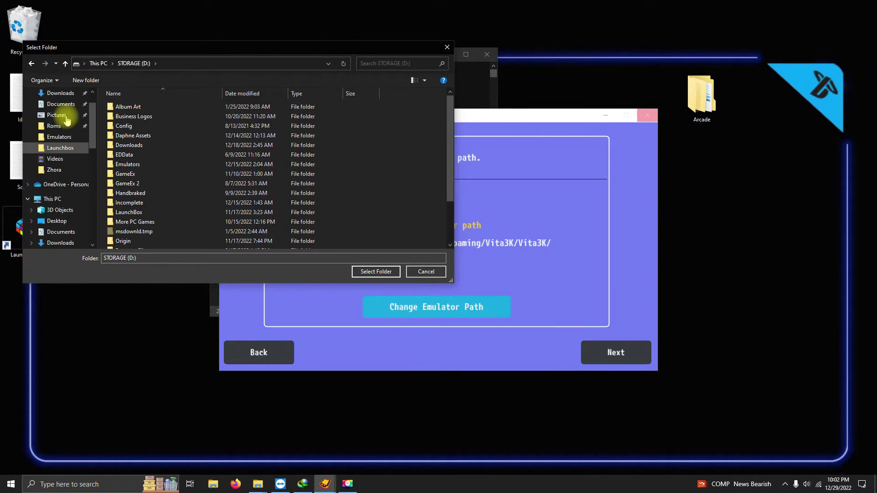
click(59, 148)
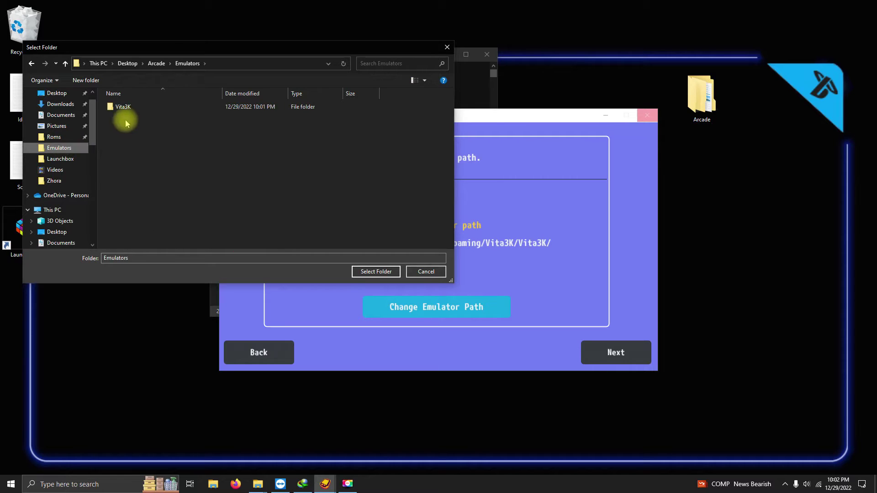
double_click(122, 108)
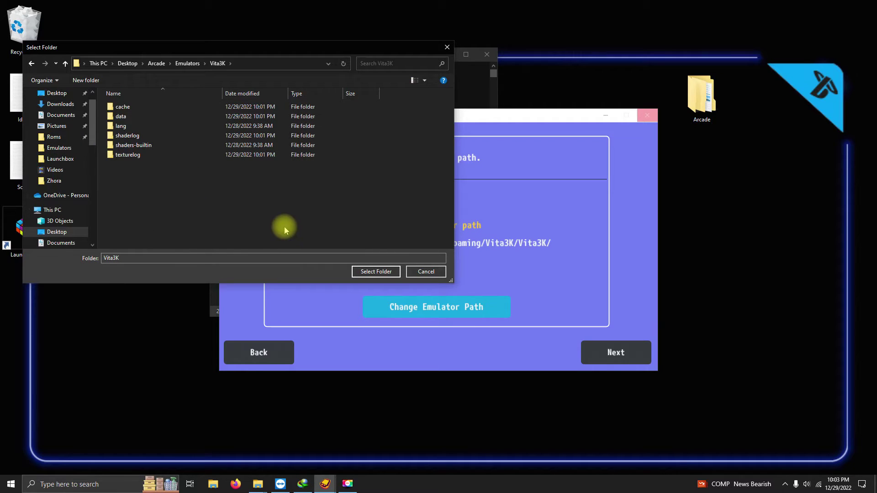
click(389, 274)
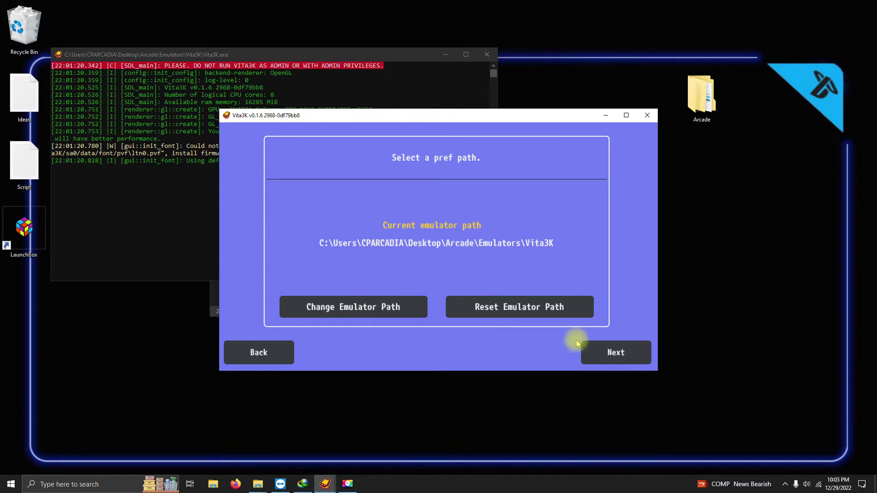
click(613, 353)
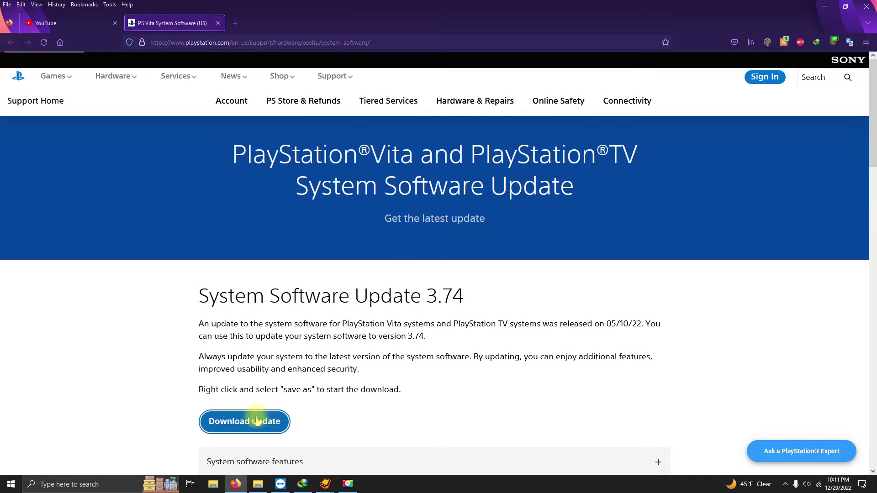
- Download the 3.74 system software update from the PlayStation site and install the desktop file PSVUPDAT.PUP as firmware in Vita3K
click(254, 421)
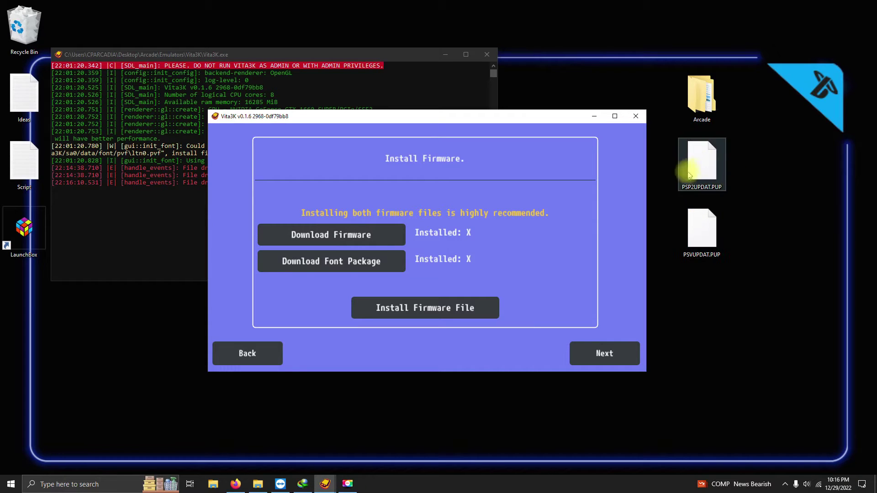
click(443, 314)
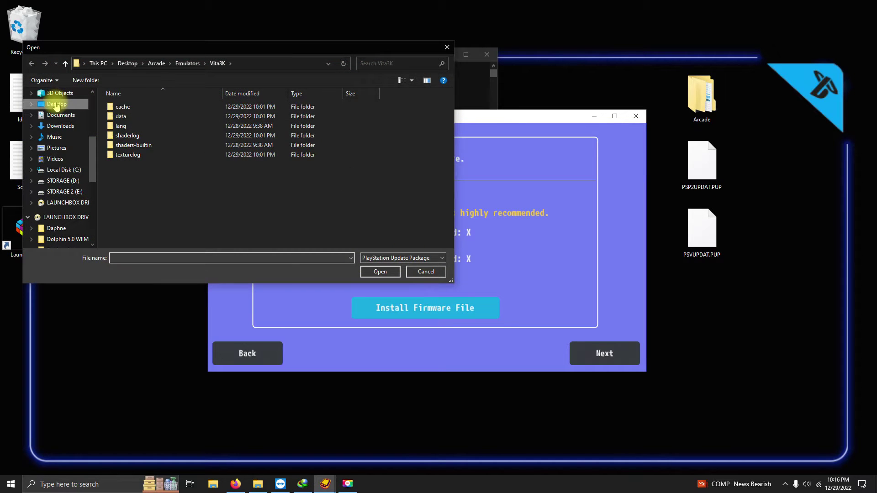
click(57, 104)
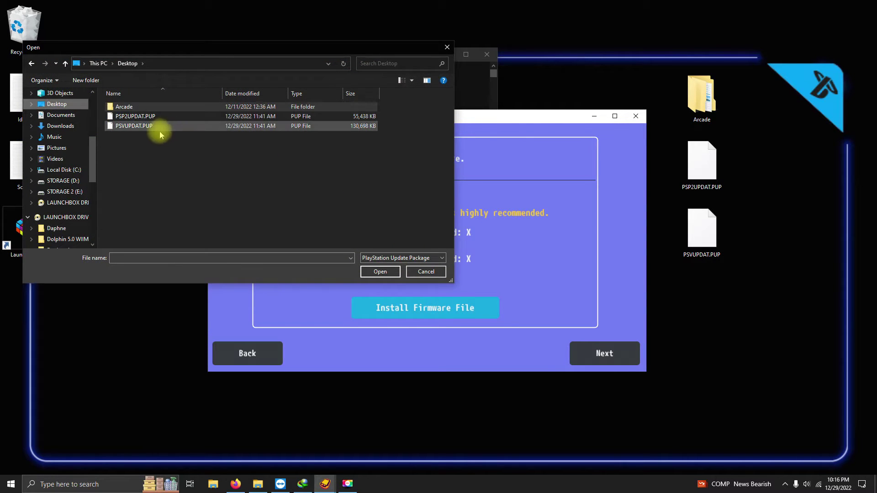
click(136, 131)
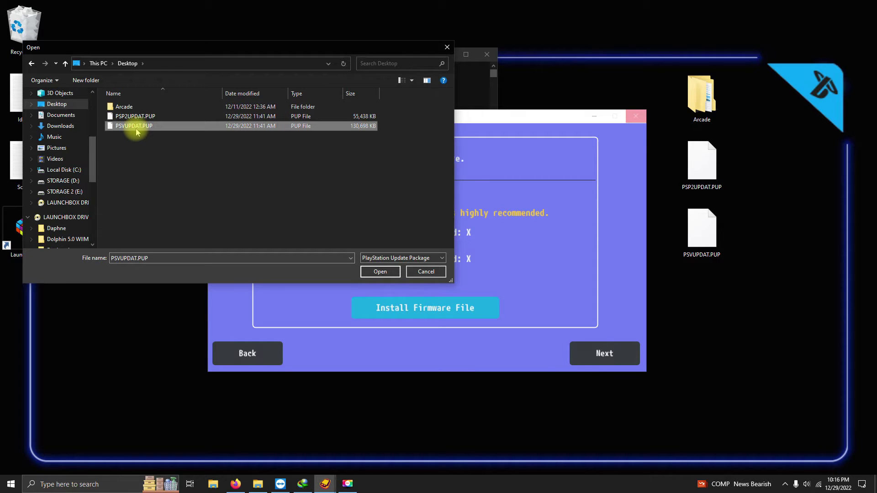
double_click(136, 131)
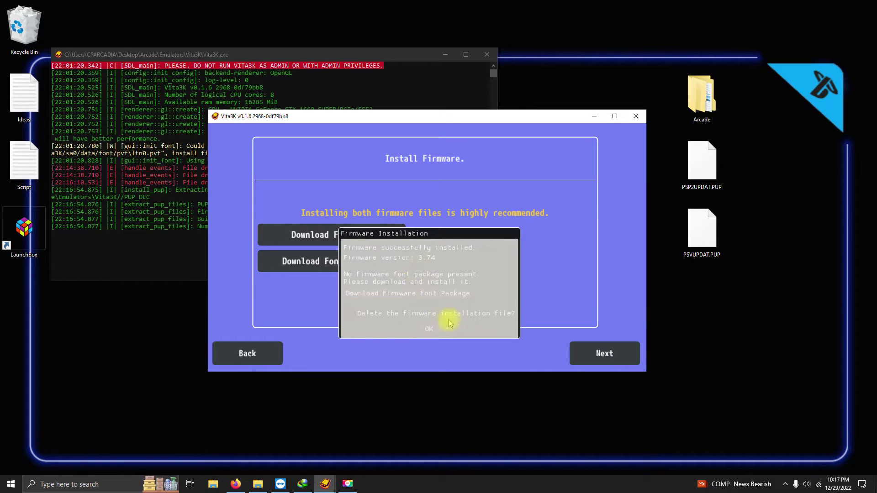
click(428, 329)
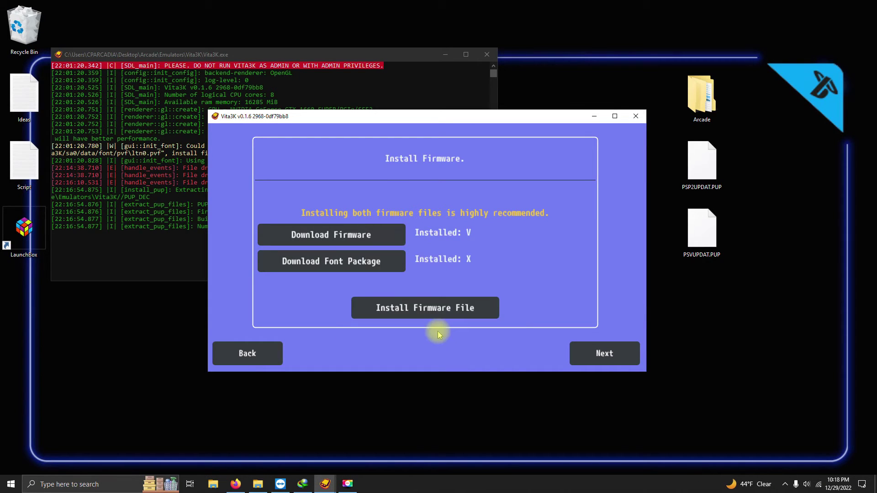
- Install the firmware font package from the desktop file PSP2UPDAT.PUP
click(434, 308)
click(140, 114)
double_click(140, 115)
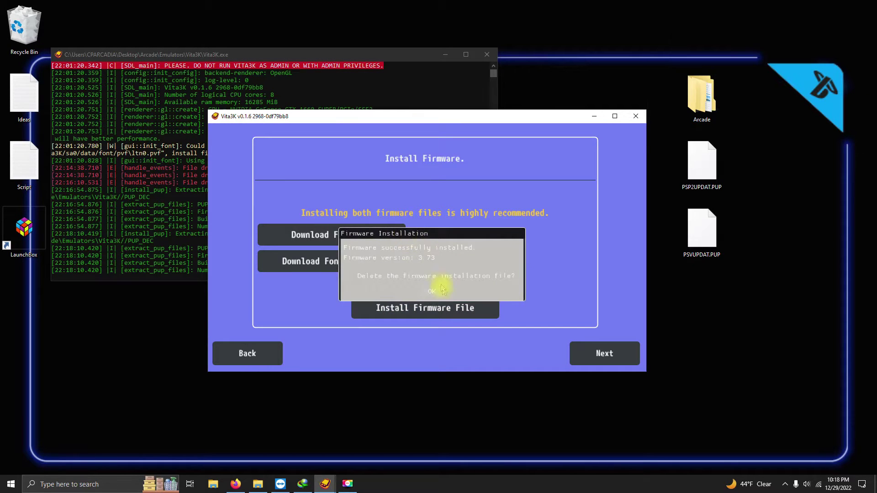
click(441, 290)
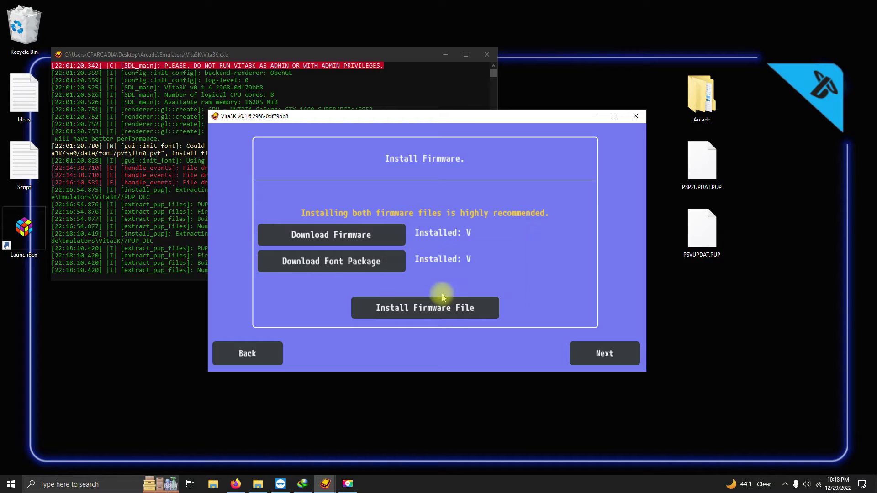
- Accept the default interface settings and finish the initial setup
click(581, 353)
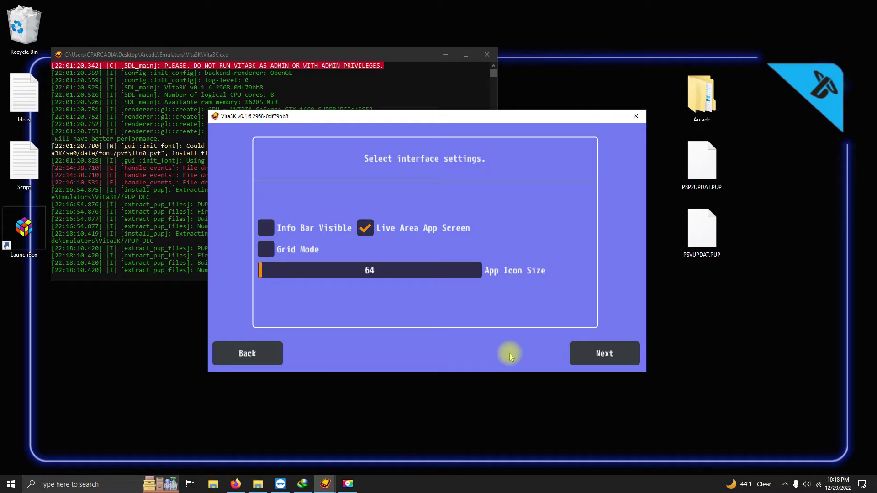
click(588, 356)
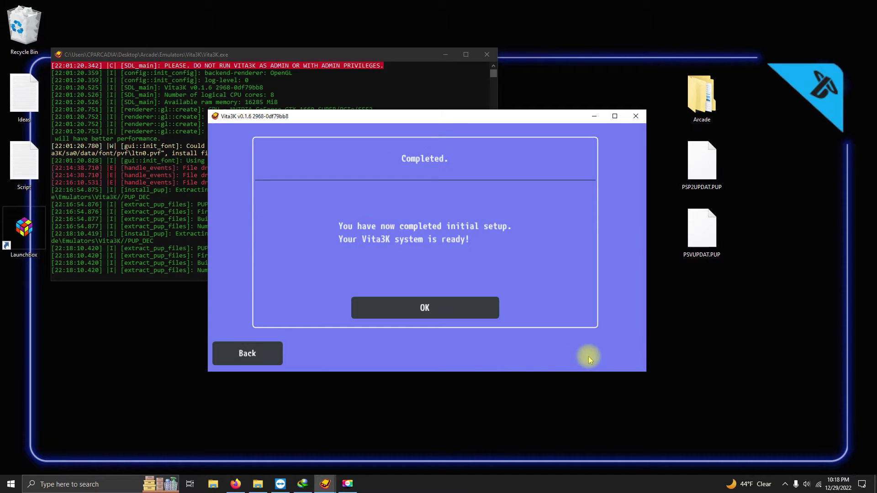
click(440, 314)
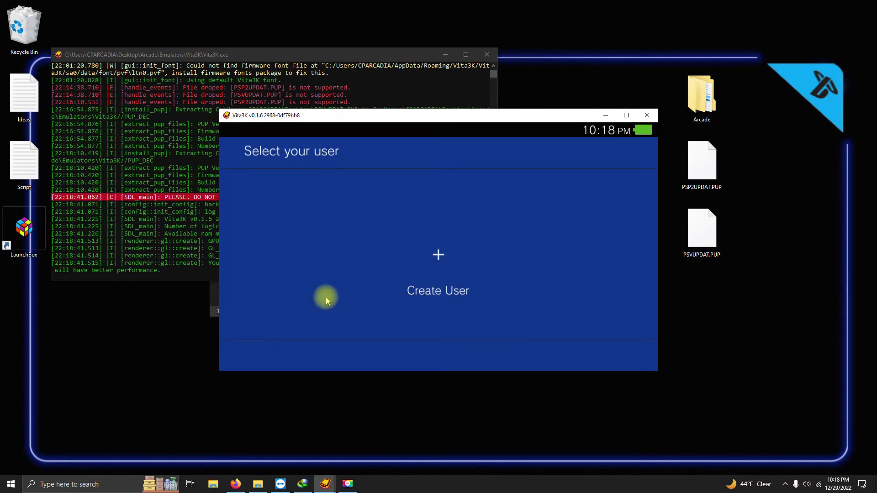
- Create a new emulator user with a custom user name and the default avatar
click(437, 276)
click(407, 285)
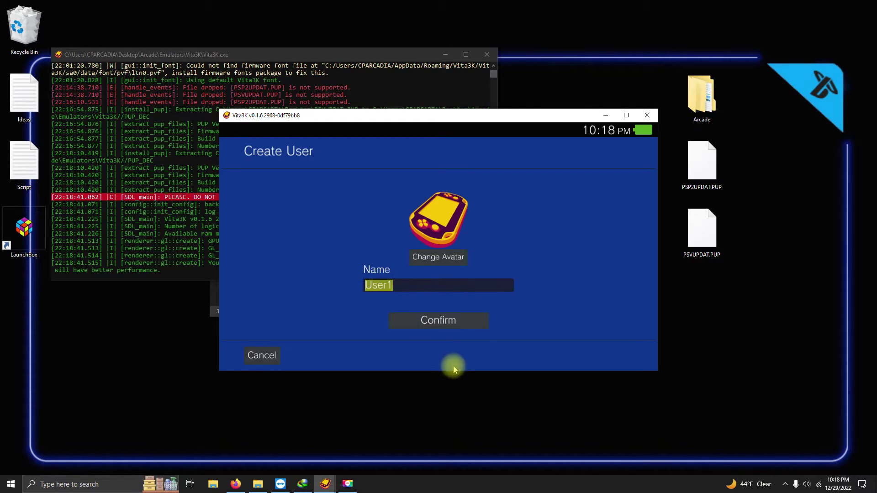
text(DonellHD)
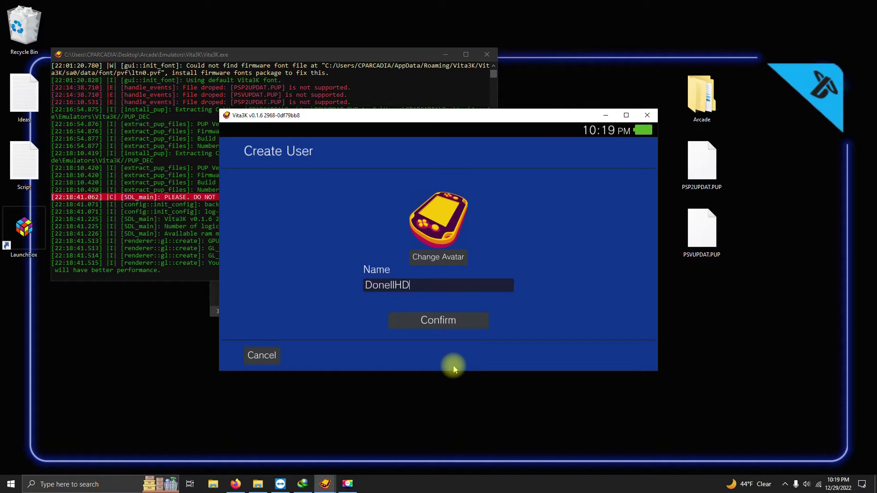
click(438, 325)
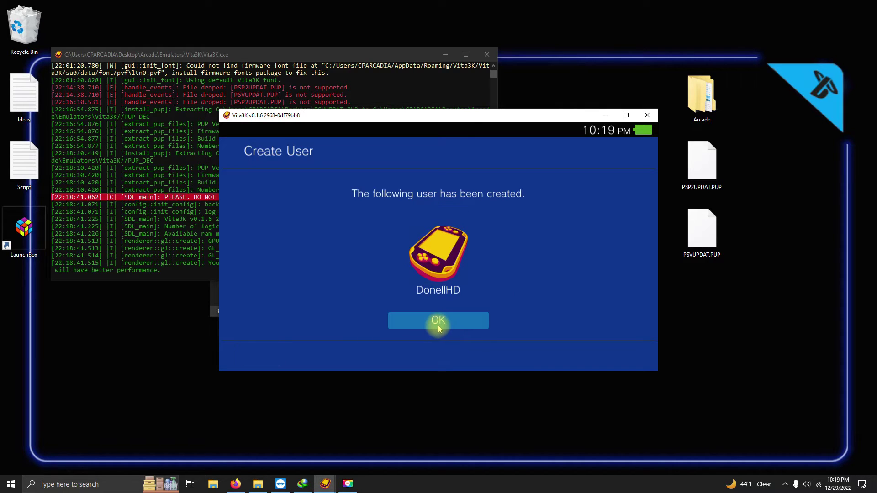
click(438, 326)
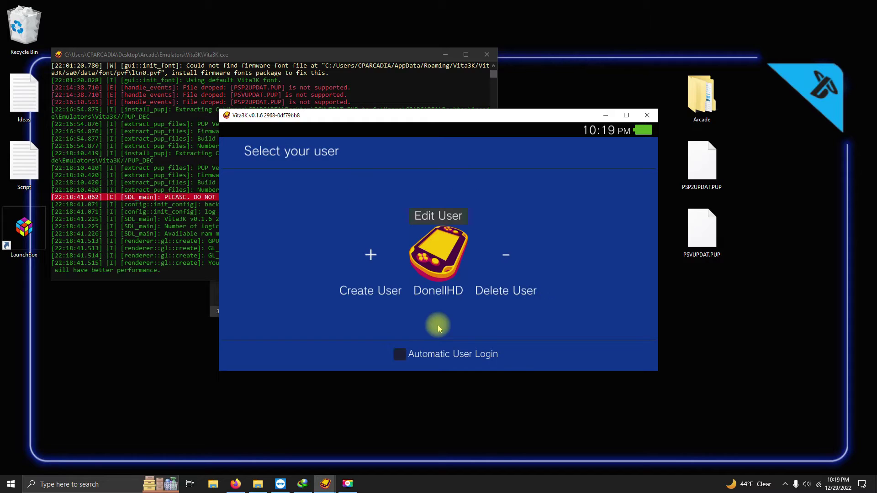
- Enable Automatic User Login and log in as the new user
click(401, 357)
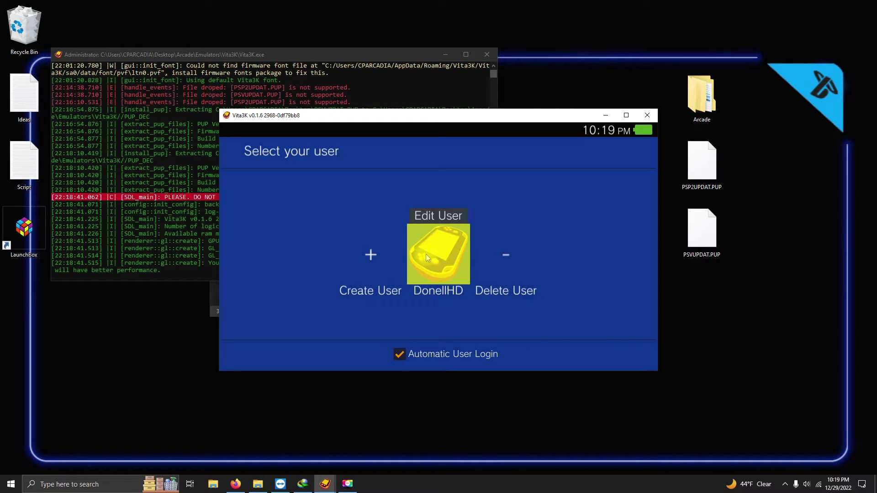
click(434, 241)
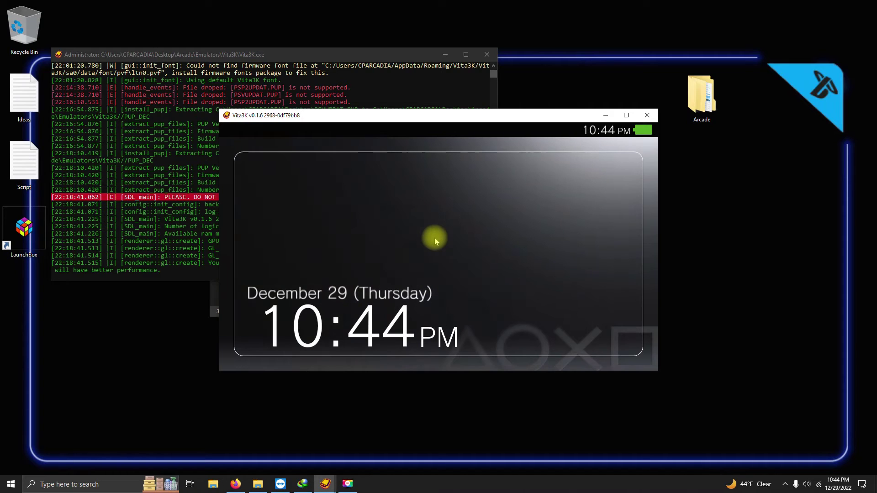
- Install the 99Vidas game from its .pkg file in Arcade\Roms\99Vidas, using the matching work.bin license
click(434, 238)
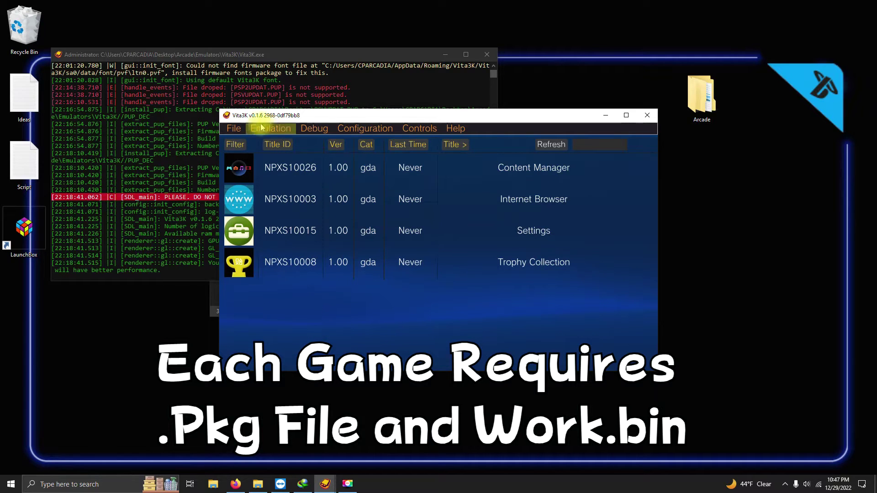
click(235, 130)
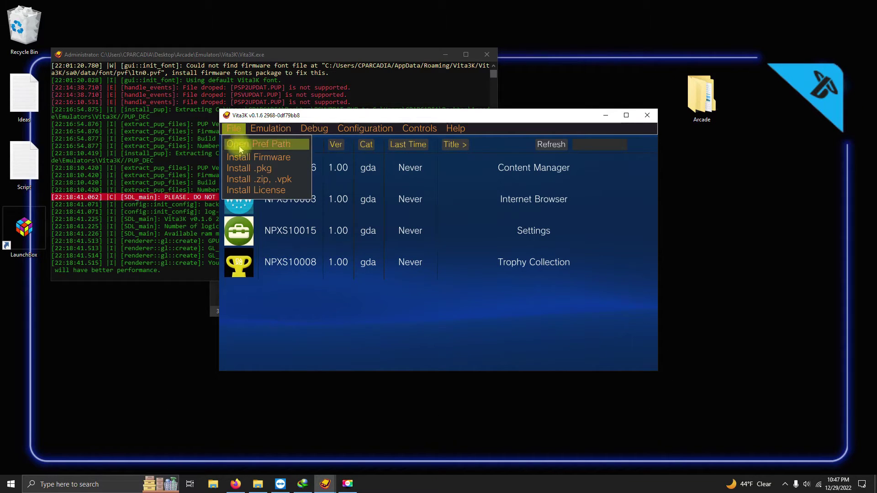
click(247, 168)
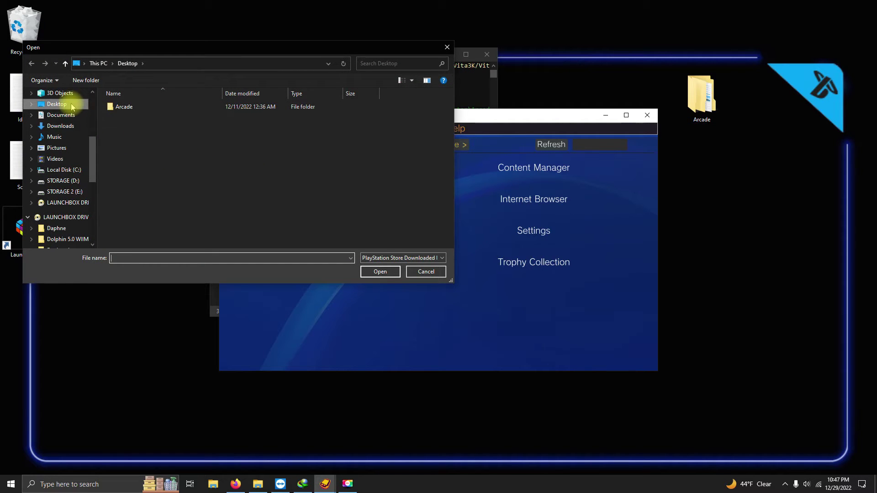
double_click(123, 107)
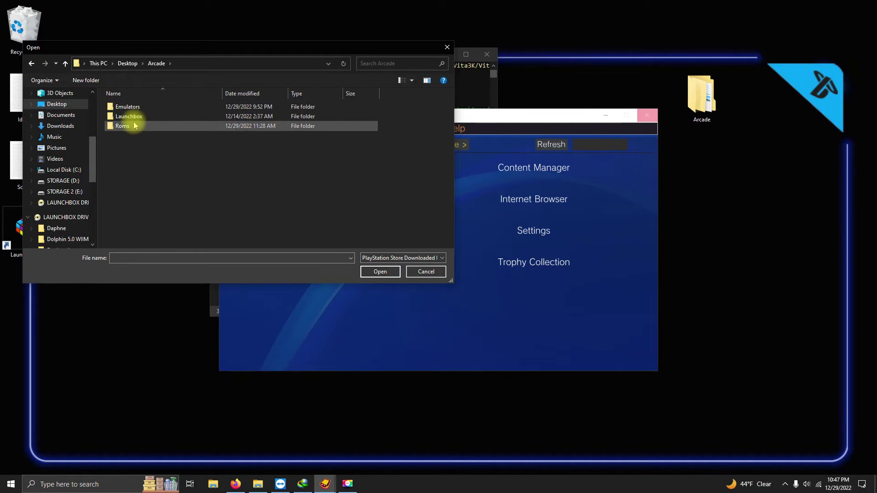
double_click(134, 125)
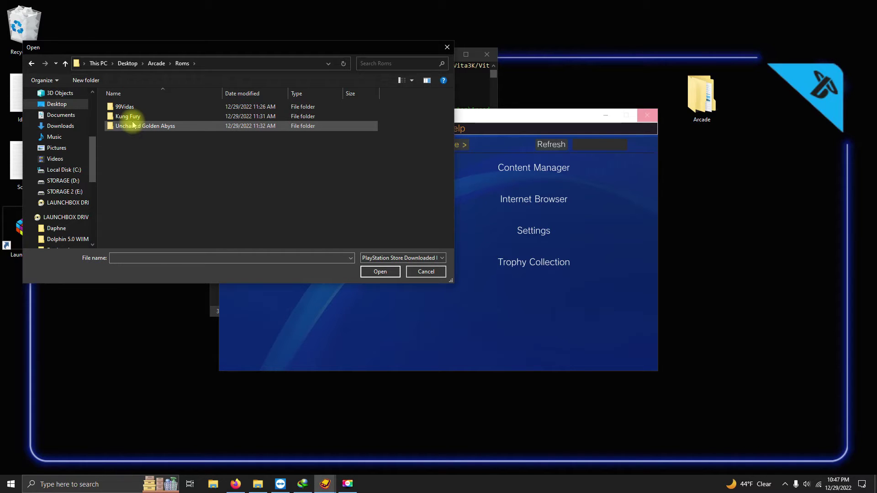
double_click(133, 106)
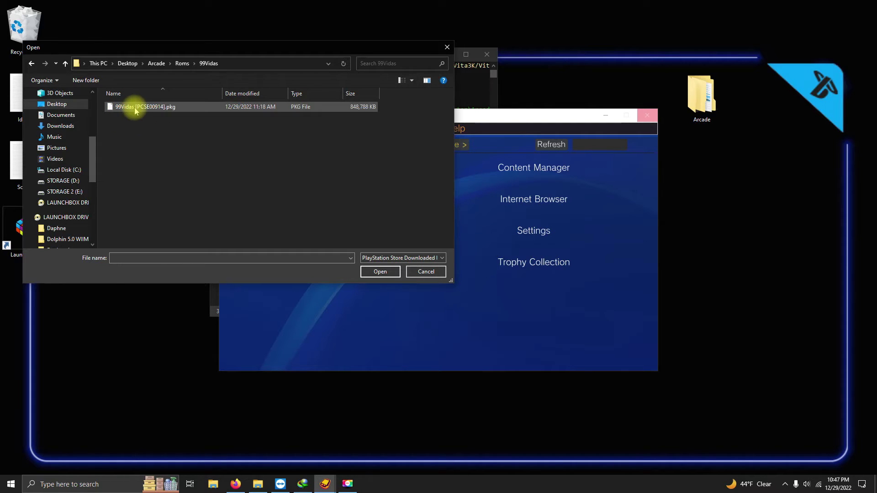
double_click(175, 107)
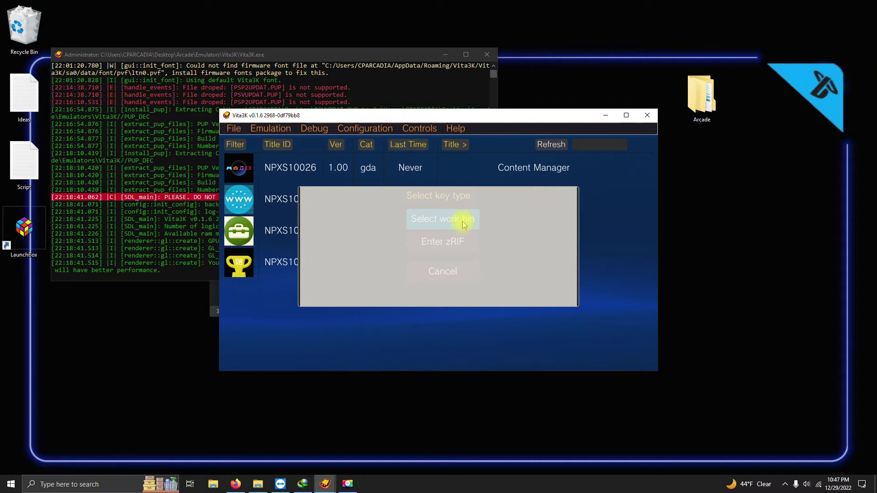
click(462, 221)
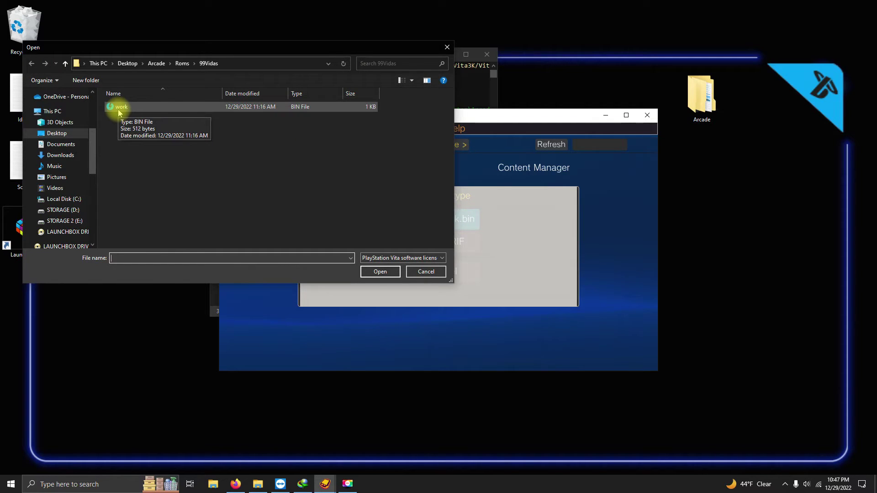
double_click(120, 108)
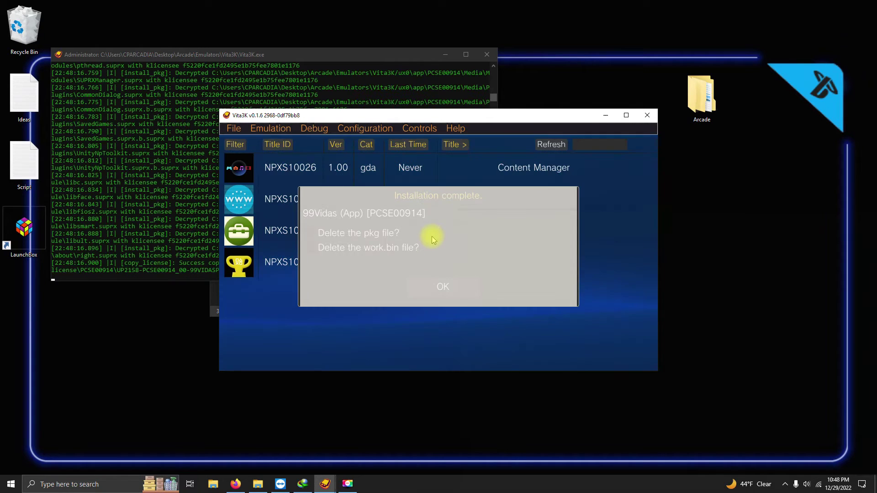
- Choose to delete the 99Vidas pkg and work.bin files and finish the installation
click(308, 233)
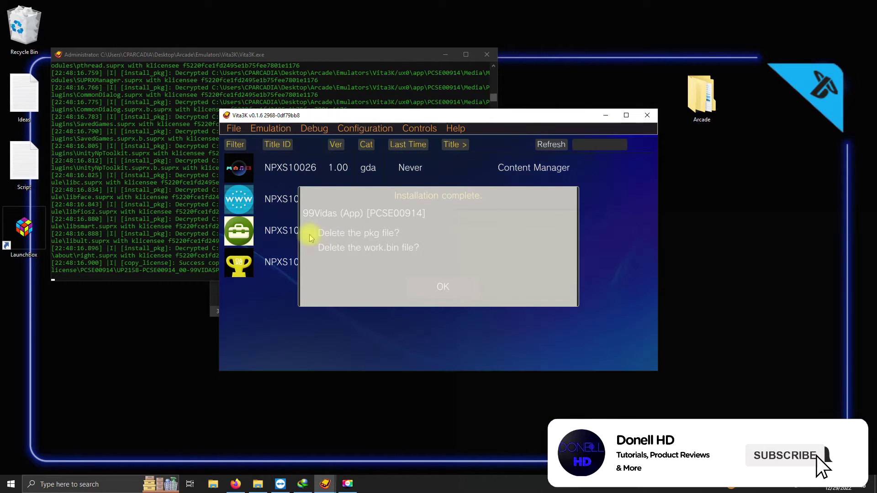
click(310, 250)
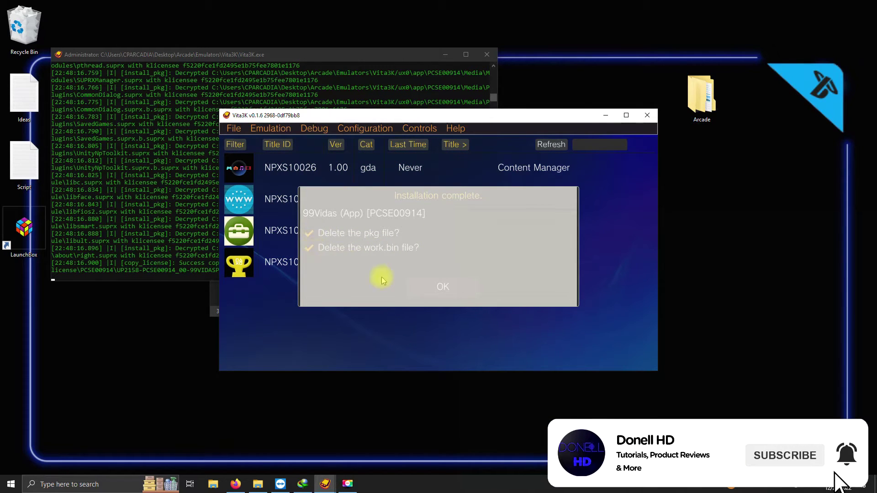
click(438, 284)
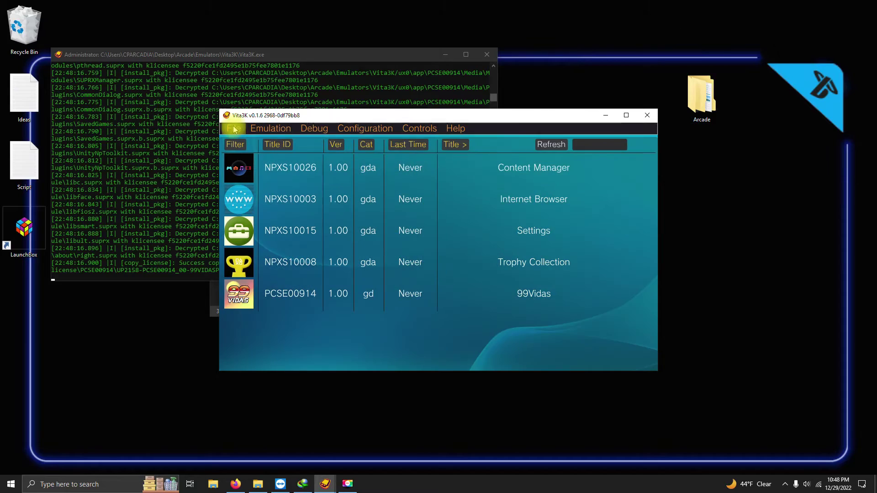
- Install the Kung Fury game from its .pkg file in the Roms folder, using its work.bin license
click(233, 128)
click(244, 168)
double_click(137, 106)
click(143, 108)
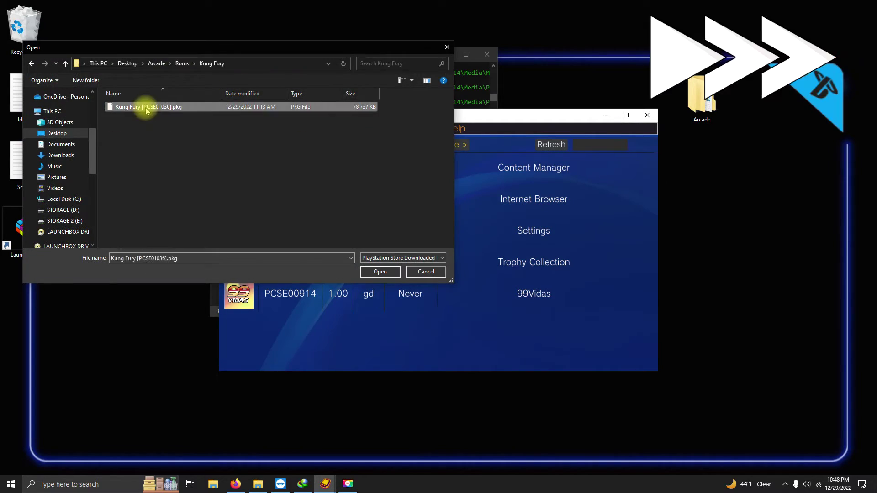
click(380, 271)
click(450, 219)
click(168, 112)
double_click(169, 112)
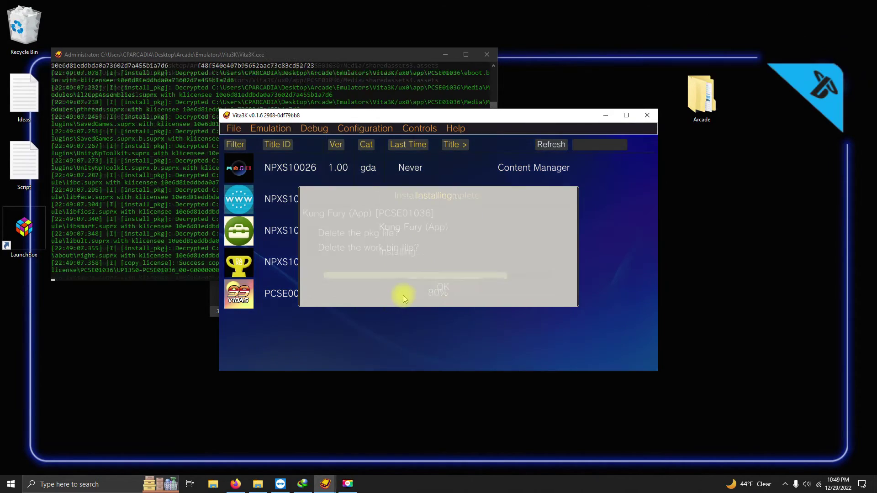
click(443, 286)
- Install Uncharted: Golden Abyss from its .pkg and work.bin files in the Roms folder and have the pkg file deleted
click(233, 128)
click(244, 168)
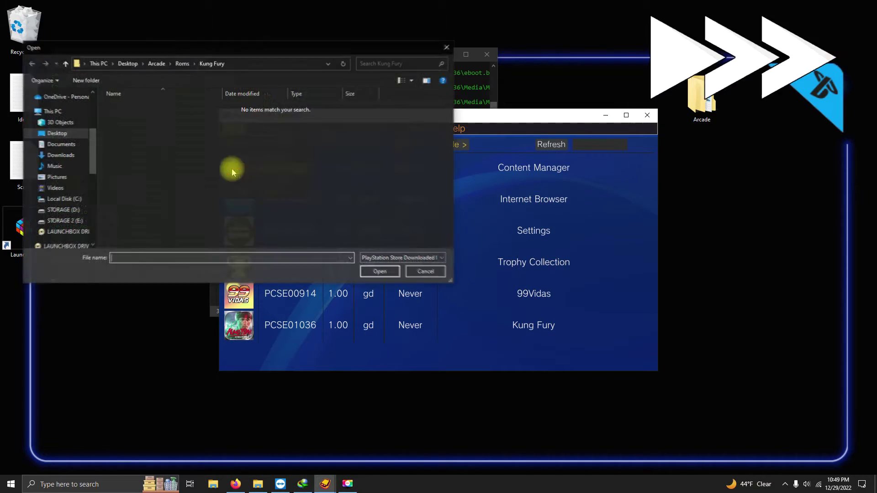
click(183, 63)
double_click(159, 128)
click(159, 106)
double_click(158, 107)
click(440, 219)
double_click(133, 109)
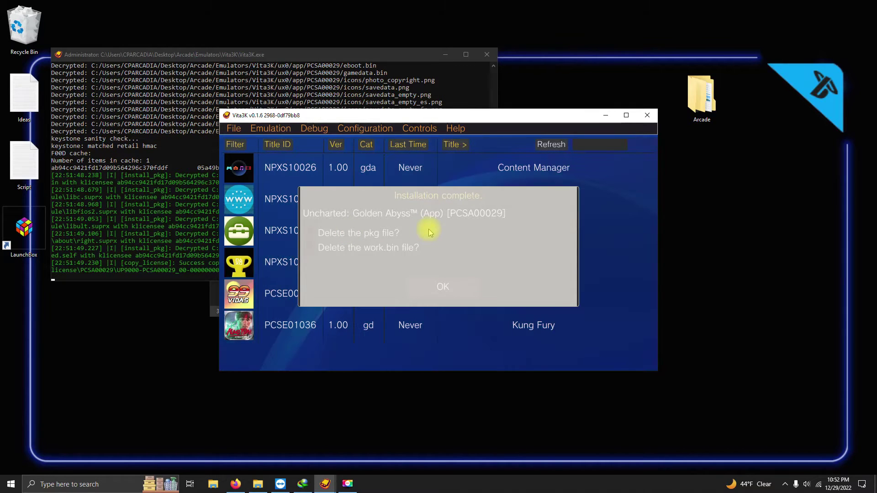
click(306, 233)
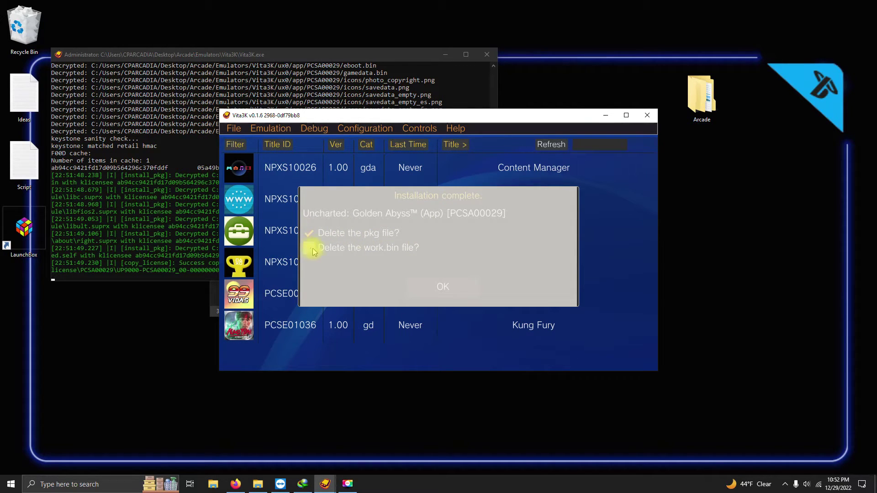
click(455, 288)
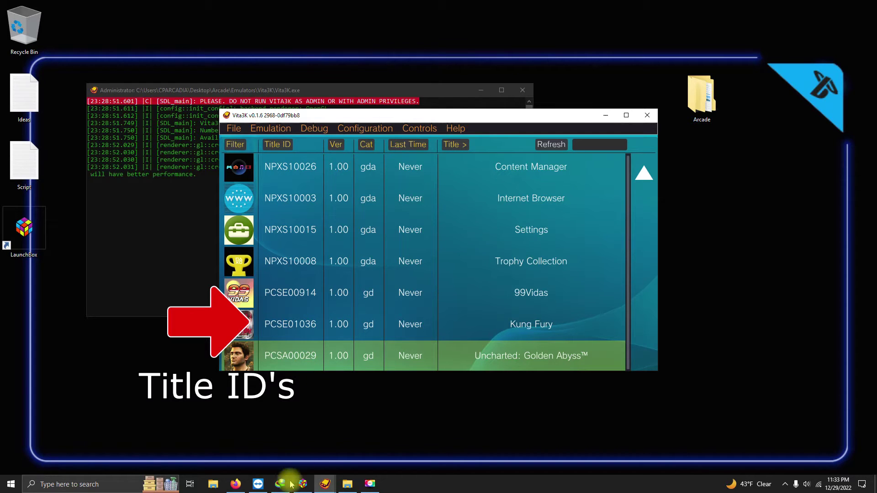
- Create a text document named PCSE00914, the 99Vidas title ID, in the Roms\PS Vita folder
click(347, 484)
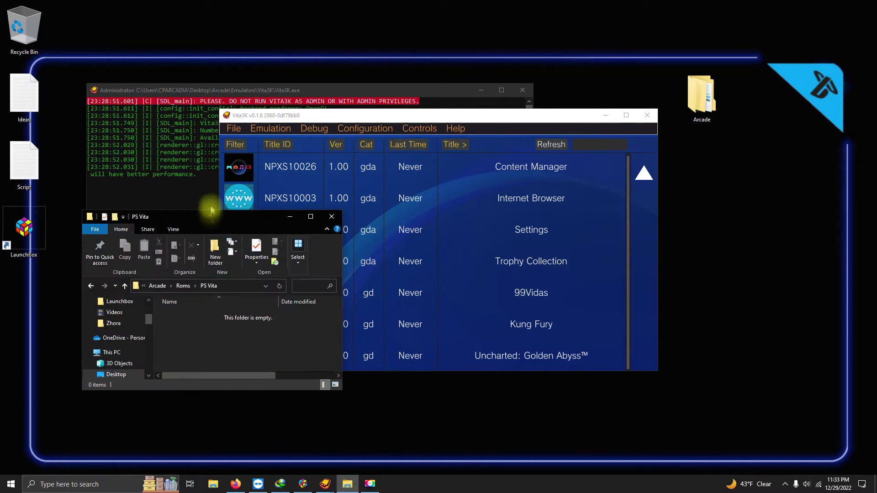
drag(209, 233, 499, 240)
right_click(482, 368)
mouse_move(536, 344)
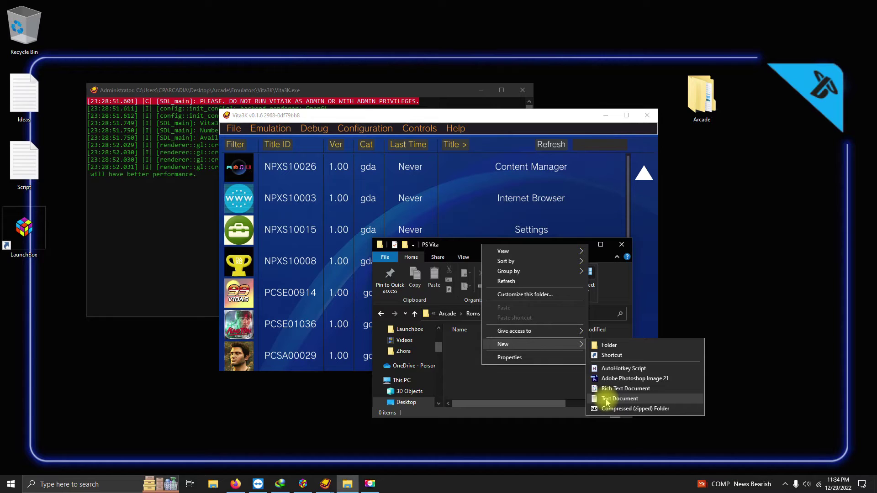
click(619, 399)
text(P)
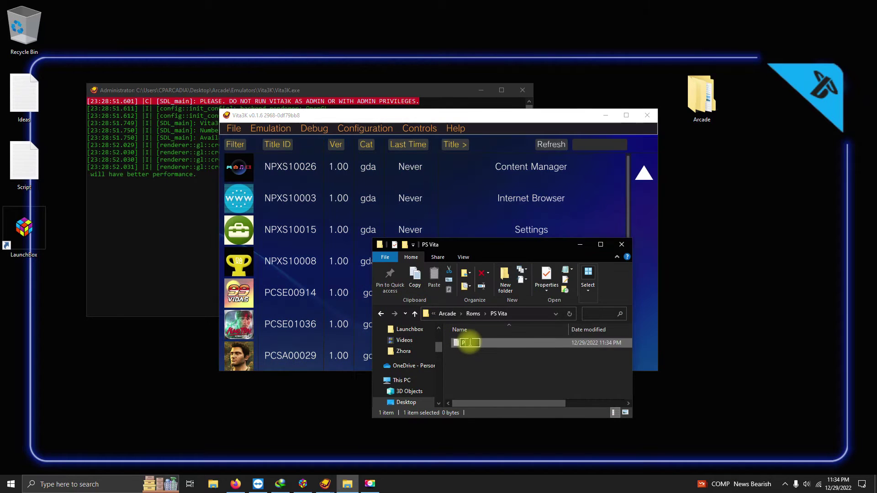
text(CSE00914)
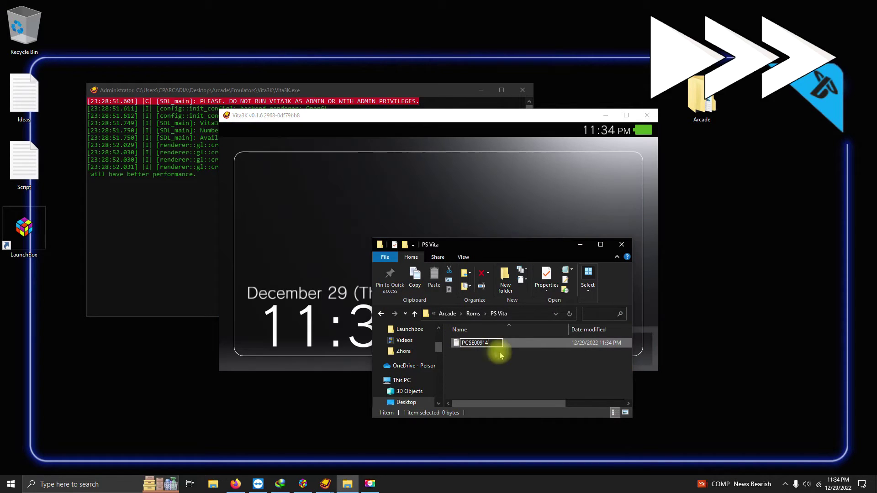
click(337, 308)
- Create a text document named PCSE01036, the Kung Fury title ID, in the PS Vita folder
right_click(499, 360)
mouse_move(588, 344)
click(649, 399)
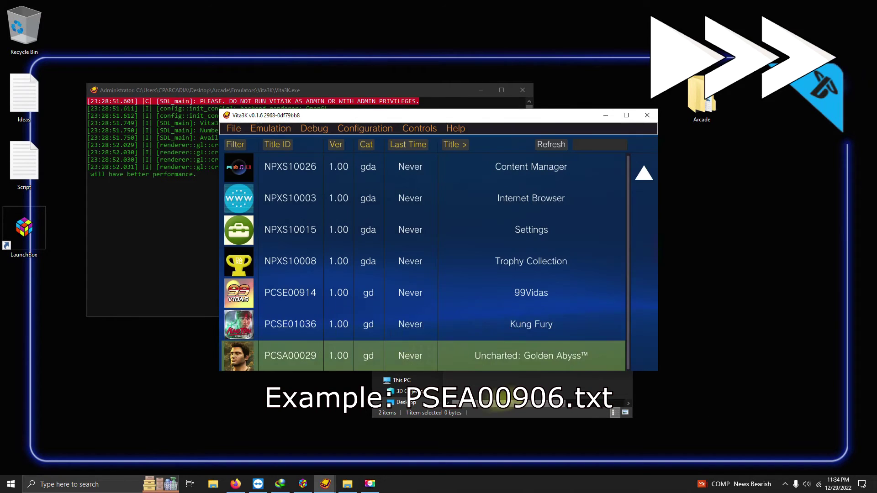
click(498, 402)
text(PCSE01036)
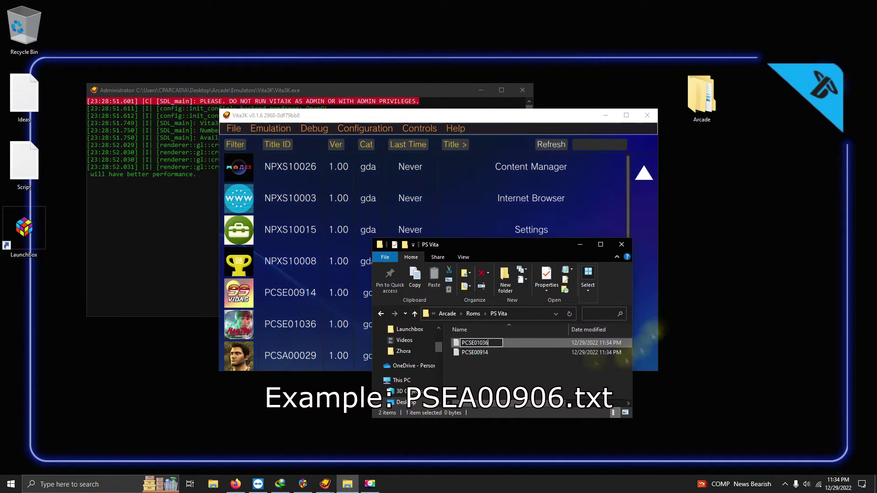
key(Return)
- Create a text document named PCSA00029, the Uncharted: Golden Abyss title ID, in the PS Vita folder
right_click(496, 368)
mouse_move(588, 352)
click(646, 402)
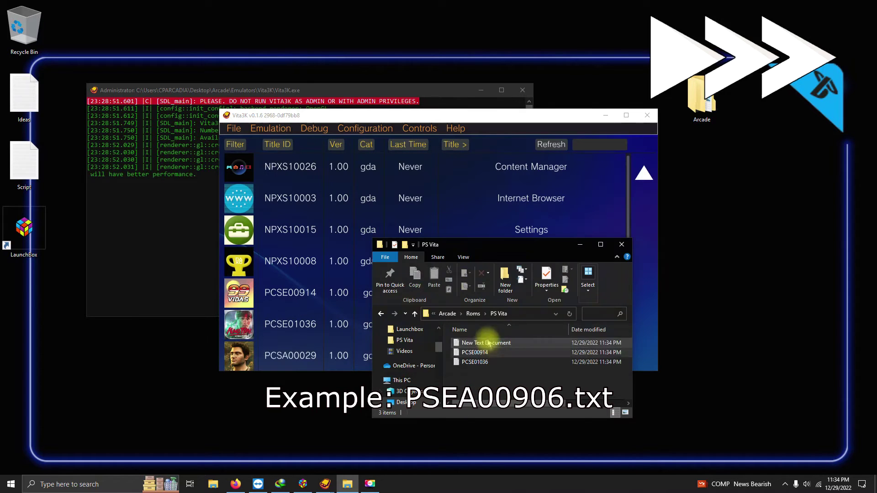
text(PCSA00029)
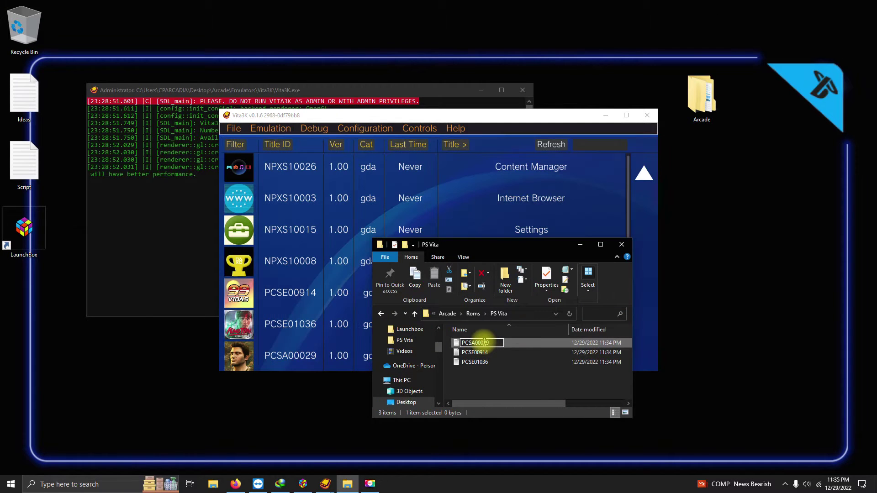
click(459, 374)
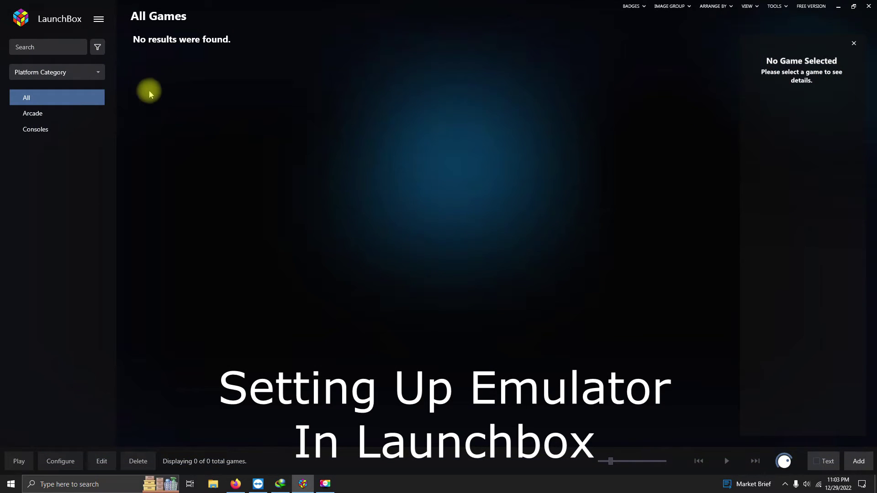
- In LaunchBox, add a new emulator entry named Vita3K
click(99, 18)
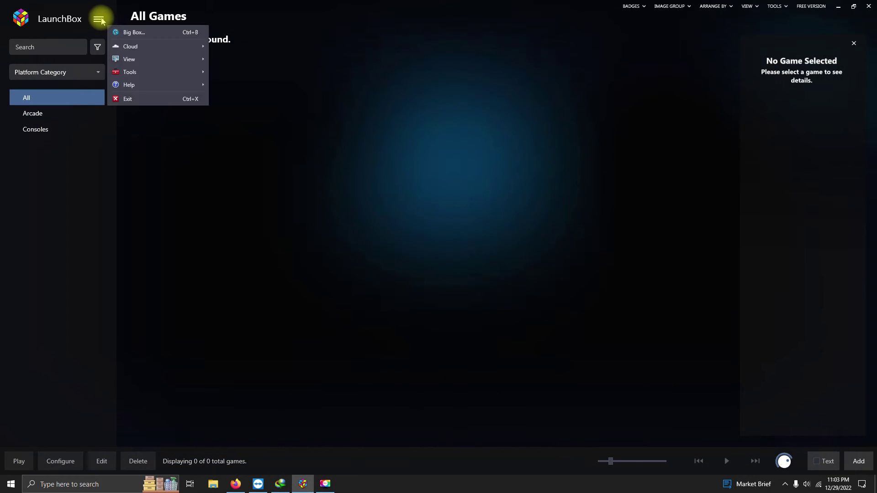
mouse_move(170, 74)
mouse_move(272, 85)
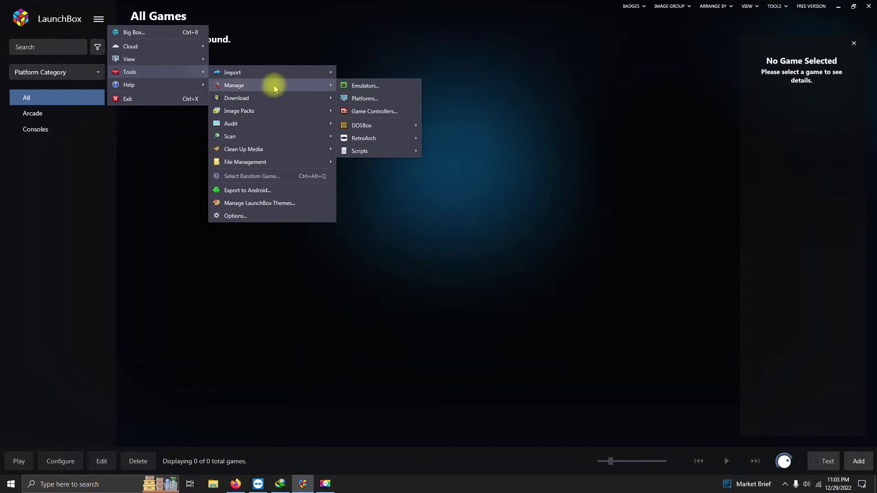
click(366, 87)
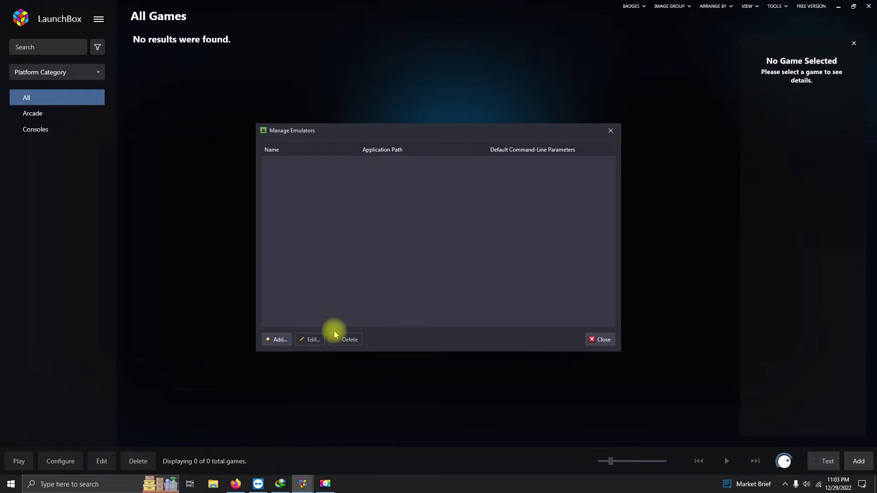
click(276, 339)
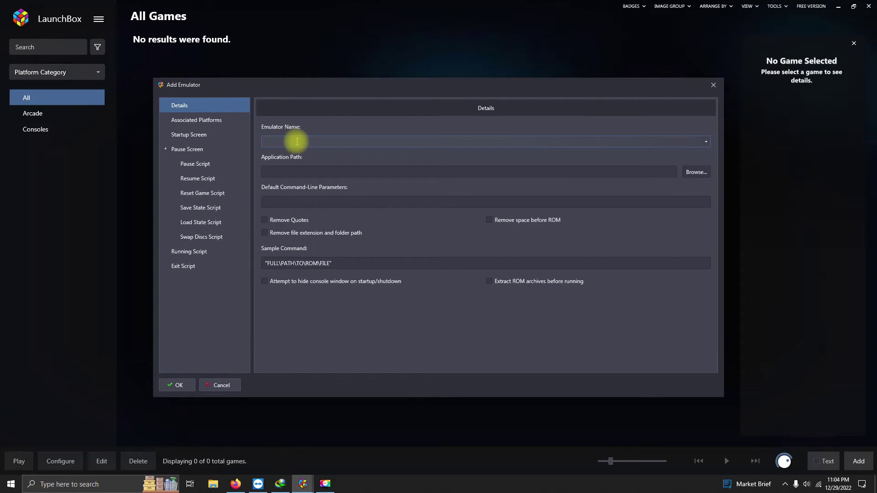
text(Vita3K)
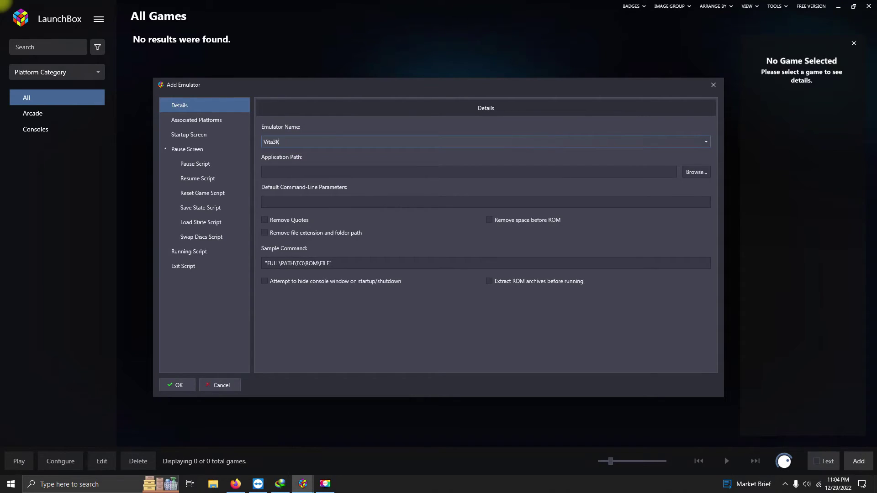
- Set the application path to Emulators\Vita3K\Vita3K.exe and the default command-line parameters to --fullscreen -r with Remove Quotes enabled
key(Tab)
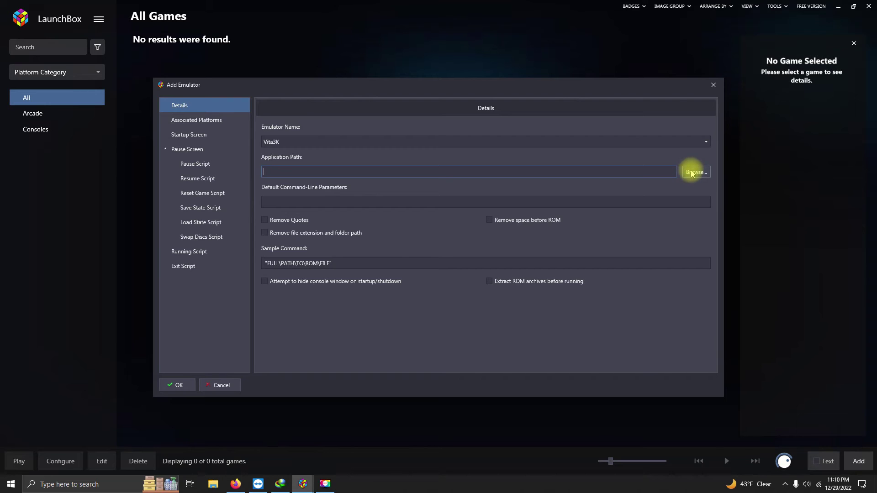
click(692, 172)
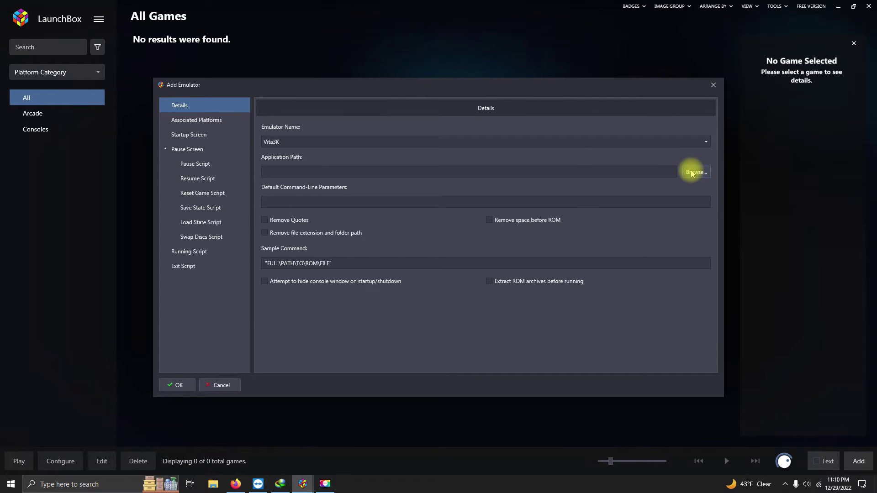
scroll(401, 196, down, 2)
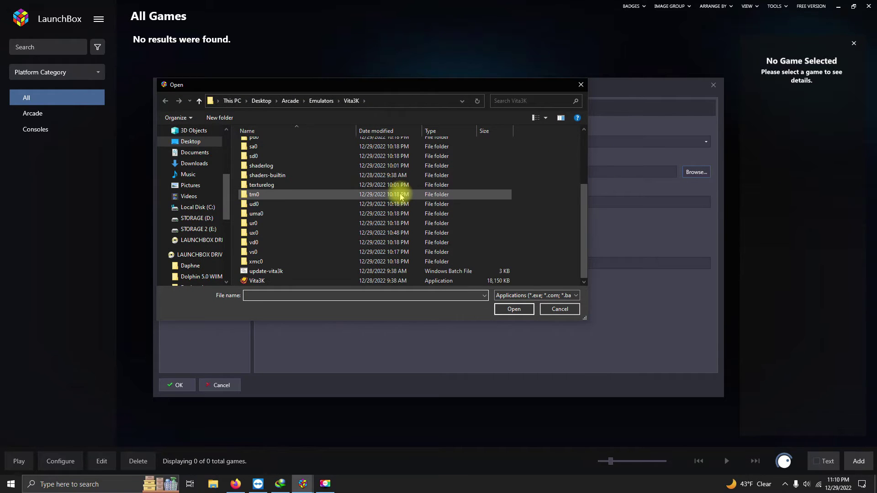
click(256, 281)
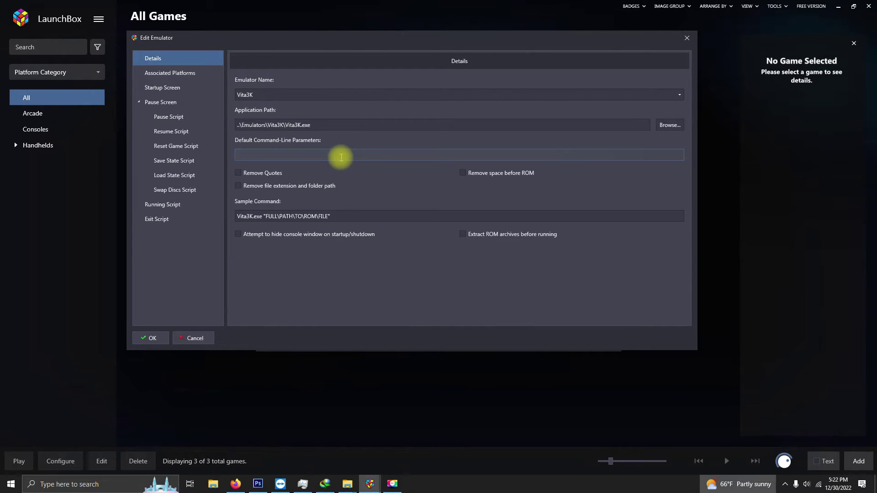
text(--fullscreen -r)
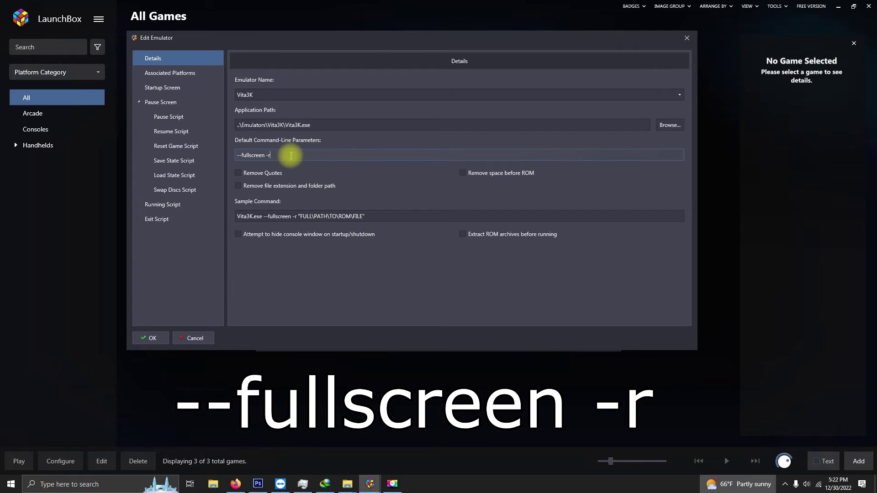
click(238, 173)
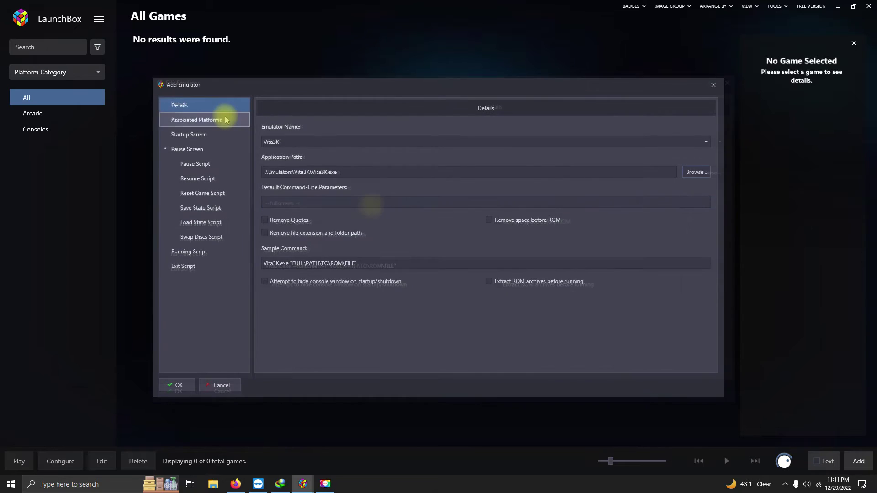
- Associate the emulator with the Sony Playstation Vita platform and make it that platform's default emulator
click(223, 121)
click(292, 146)
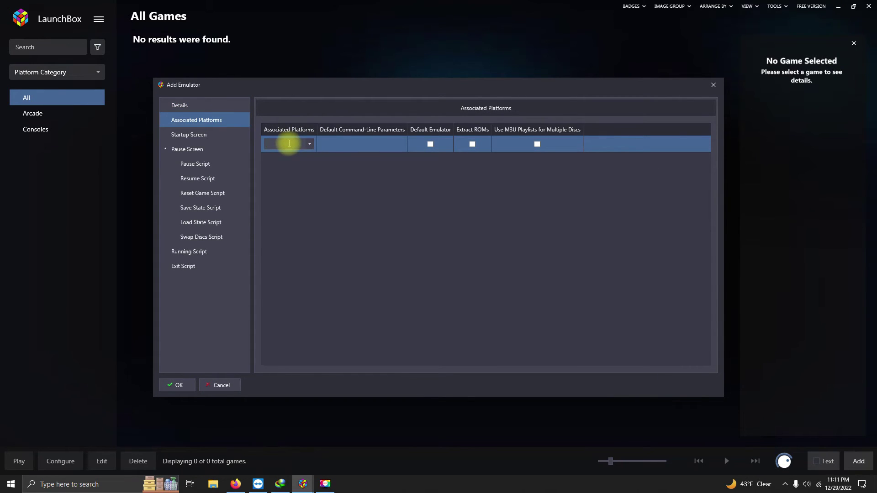
text(Sony Playstation Vita)
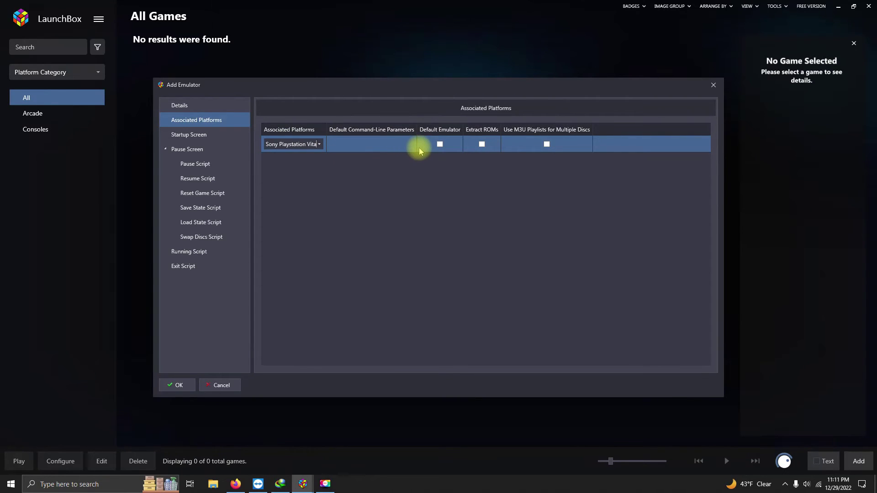
click(440, 145)
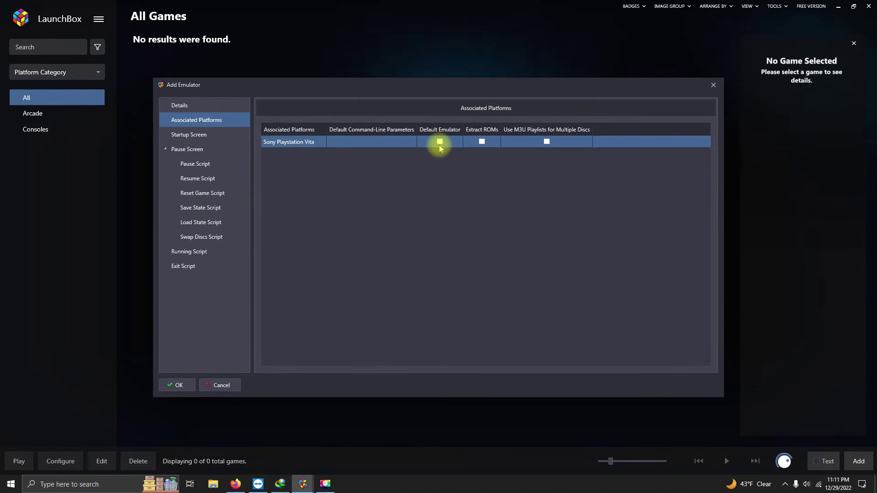
click(440, 143)
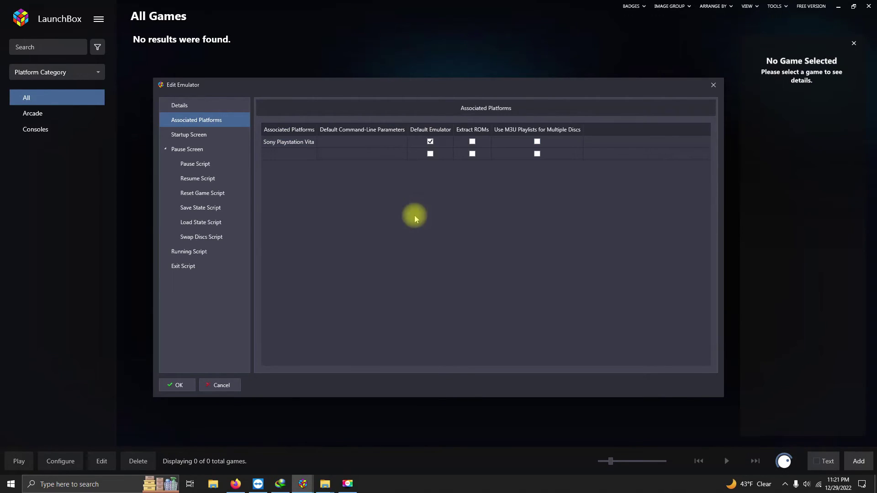
- Paste the AutoHotkey running script that closes Vita3K.exe on Esc, and save the emulator
click(216, 256)
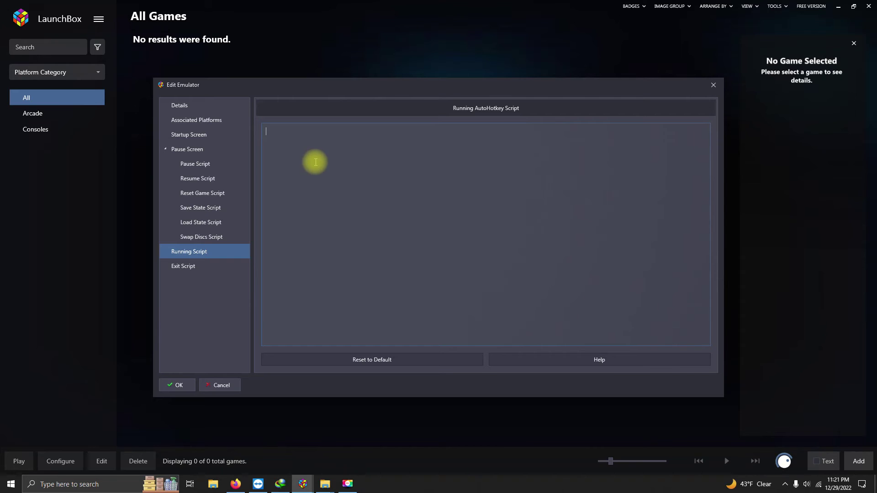
right_click(316, 162)
click(335, 188)
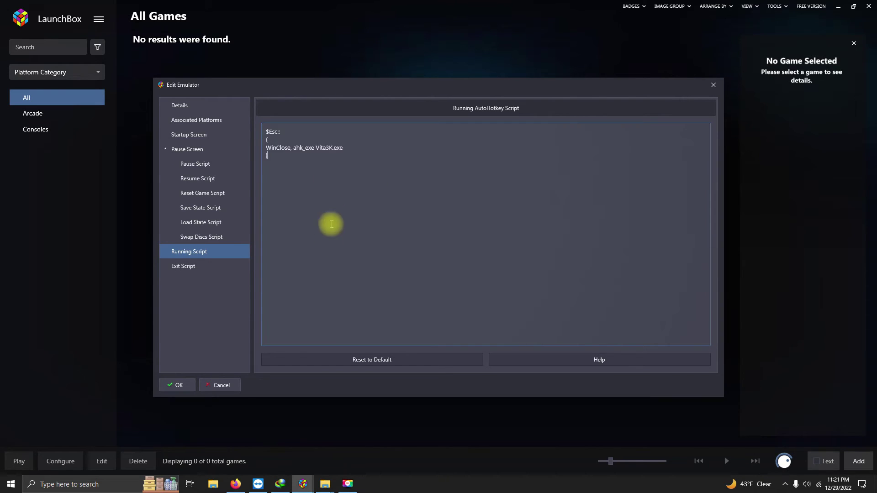
click(178, 385)
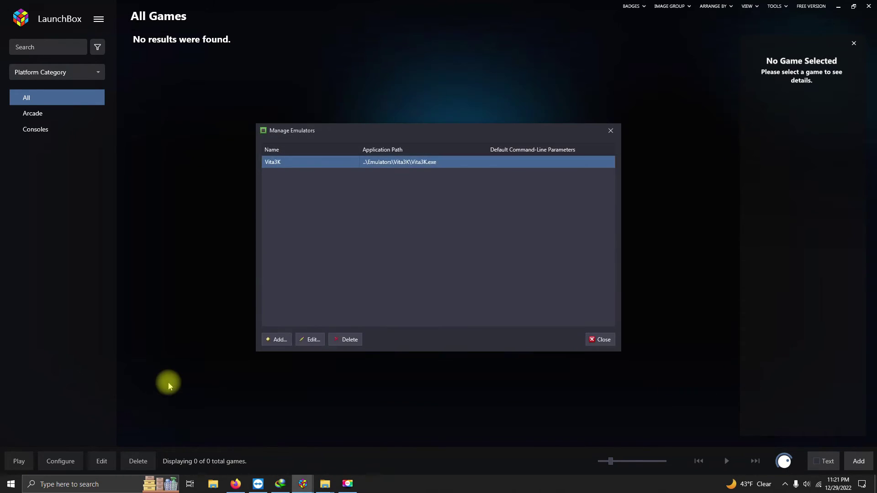
click(601, 340)
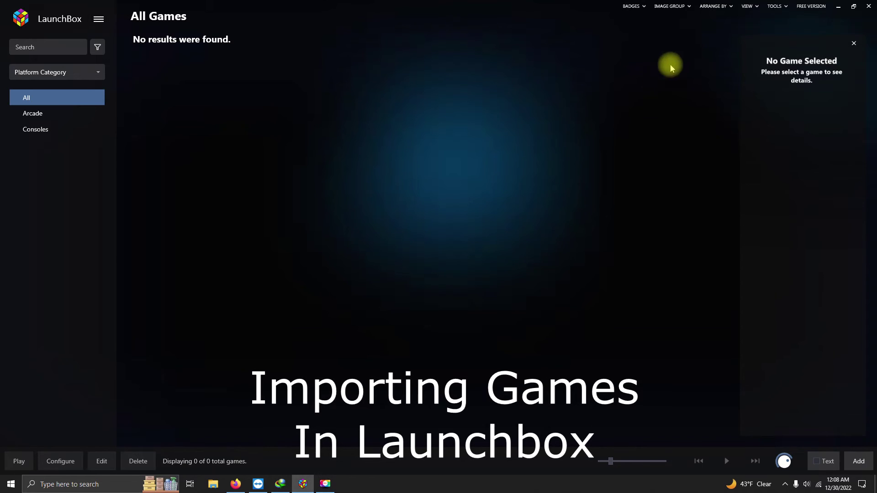
- Start a ROM file import and add PCSA00029, PCSE00914 and PCSE01036 from the Desktop\Arcade\Roms\PS Vita folder
click(775, 6)
mouse_move(776, 22)
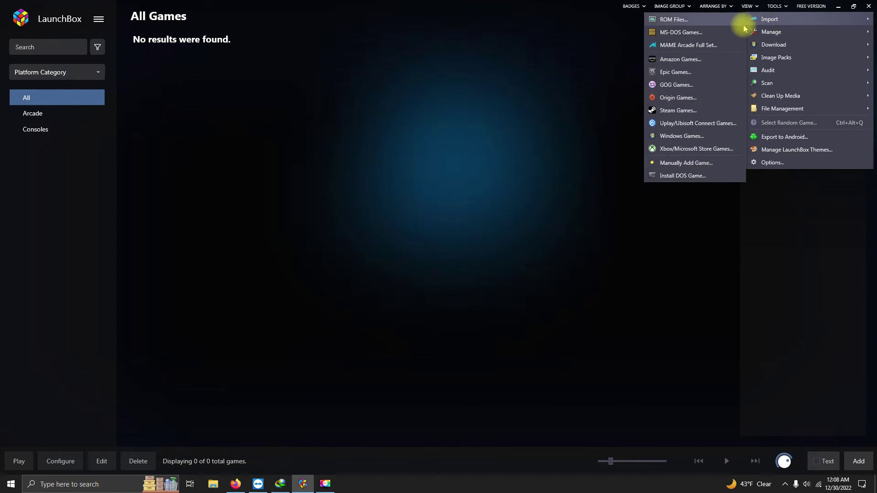
click(713, 20)
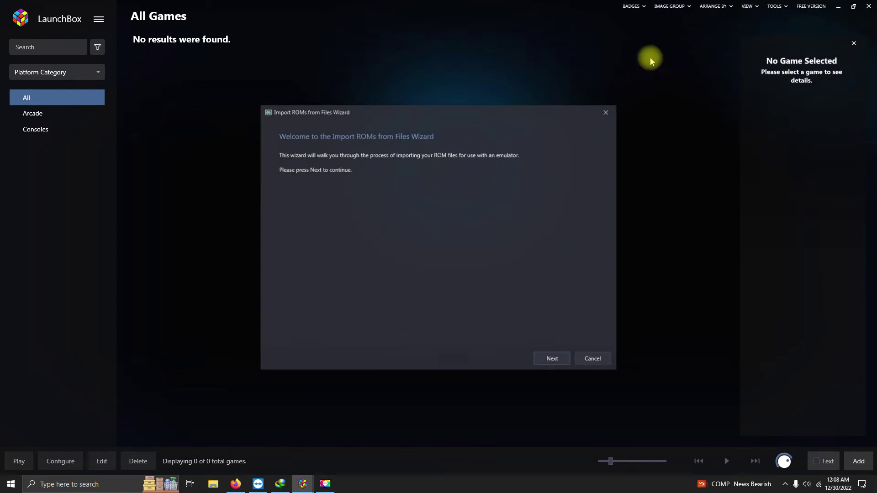
click(551, 358)
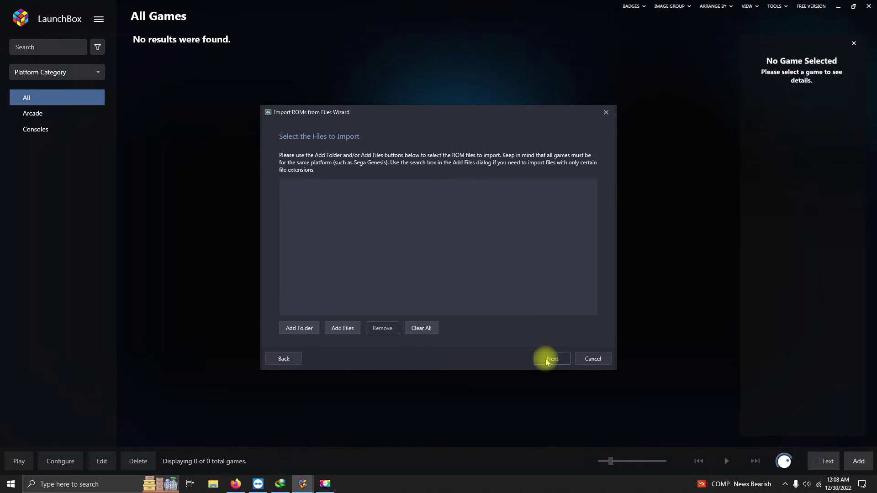
click(336, 329)
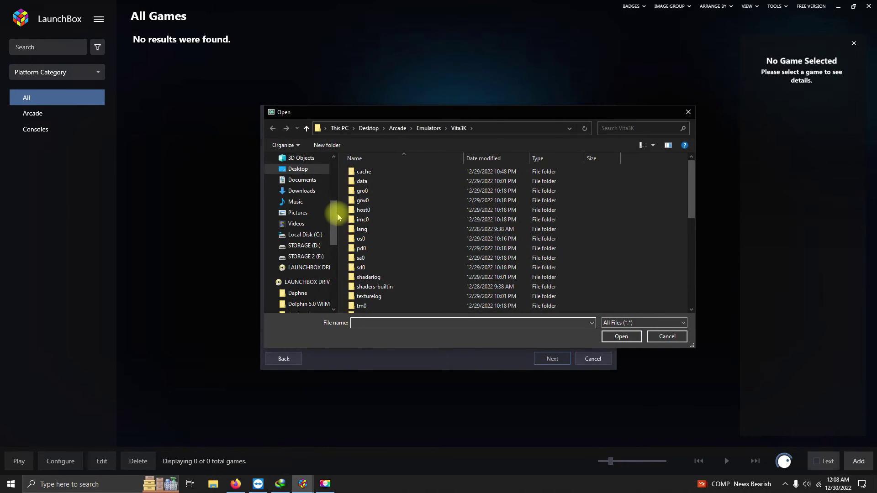
drag(333, 215, 343, 166)
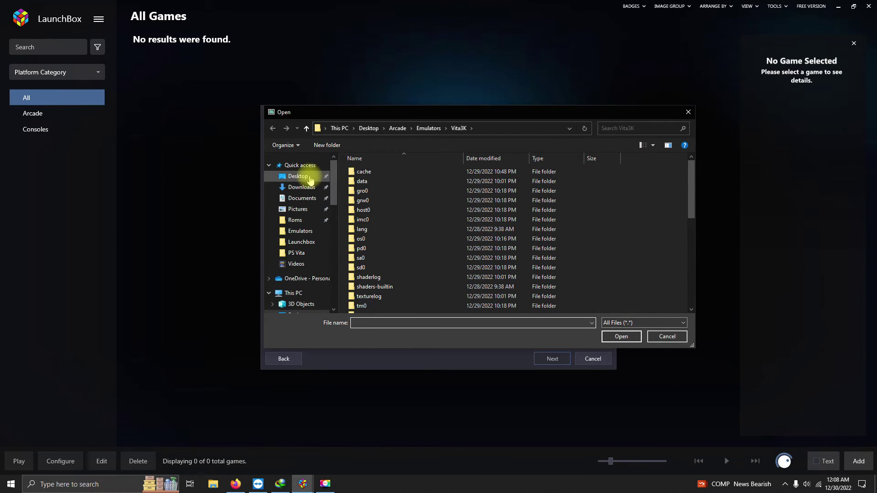
click(310, 180)
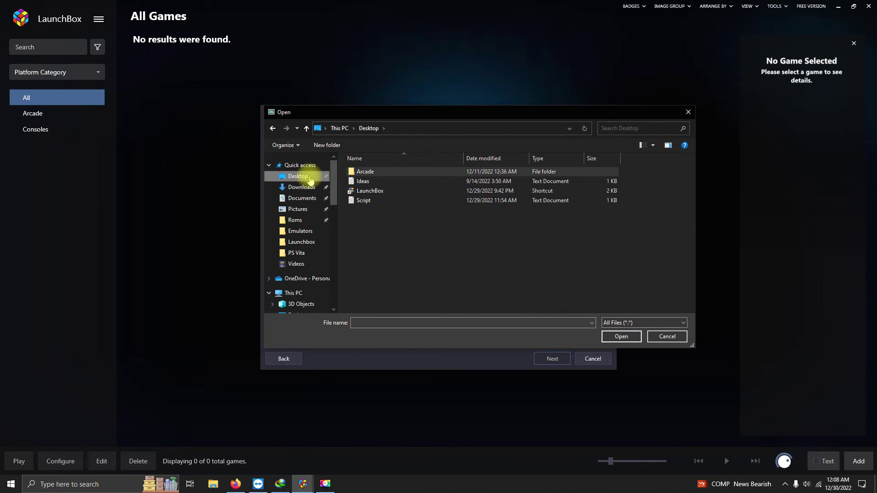
double_click(363, 173)
click(366, 192)
double_click(366, 192)
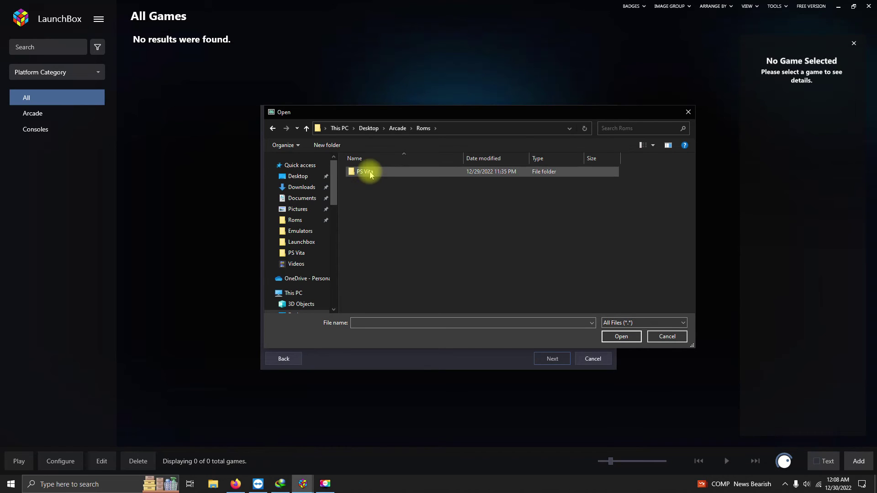
double_click(366, 172)
drag(395, 214, 379, 172)
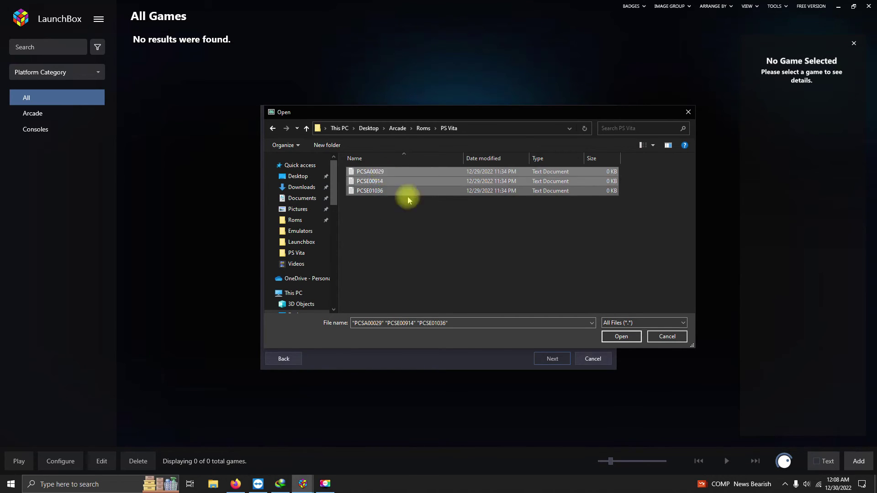
click(622, 336)
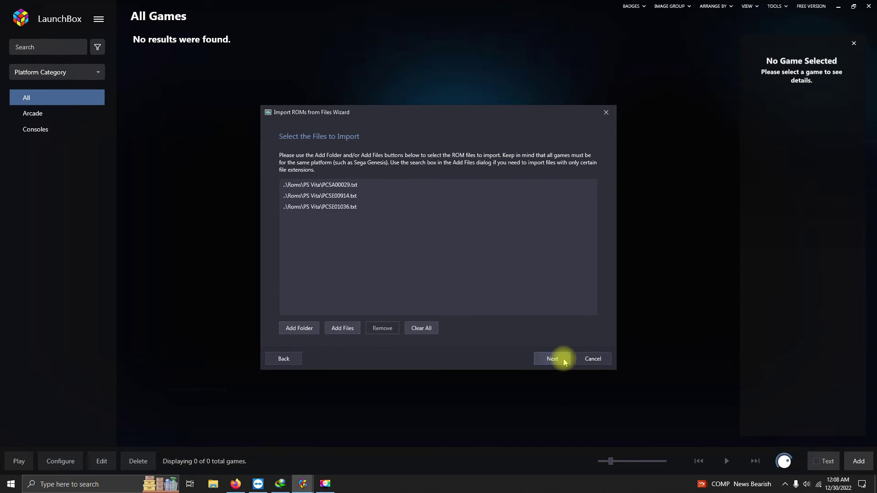
- Accept Sony Playstation Vita as the import platform and Vita3K as the emulator
click(564, 362)
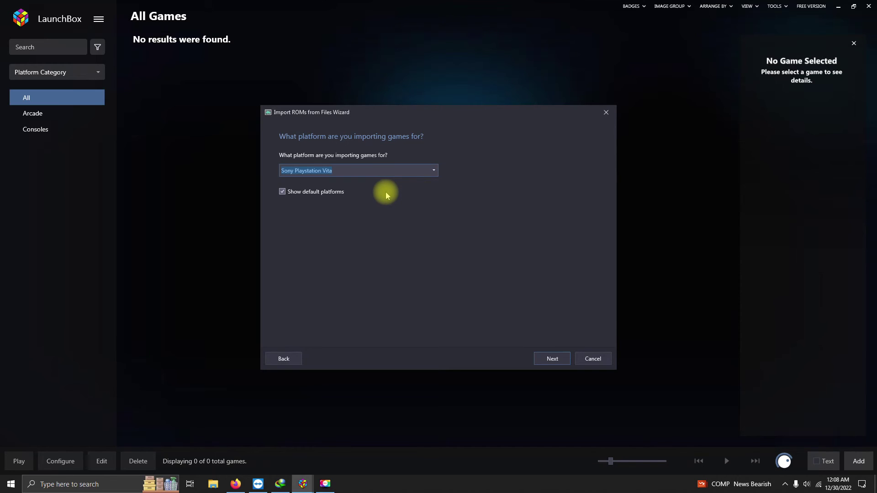
click(549, 358)
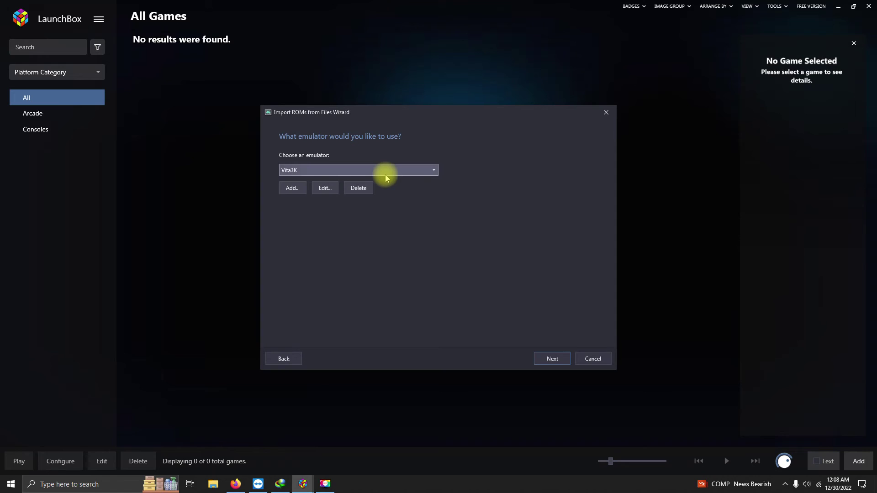
click(553, 359)
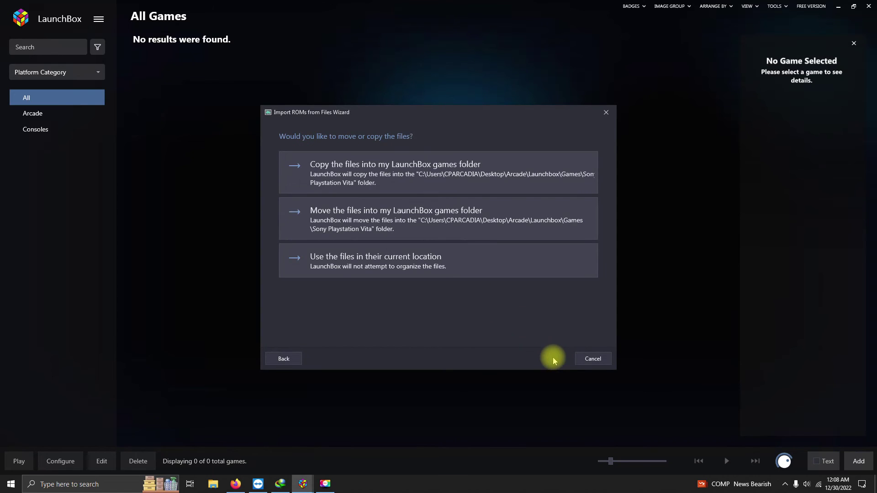
- Use the files in their current location and keep the default download and custom import options
click(389, 257)
click(556, 359)
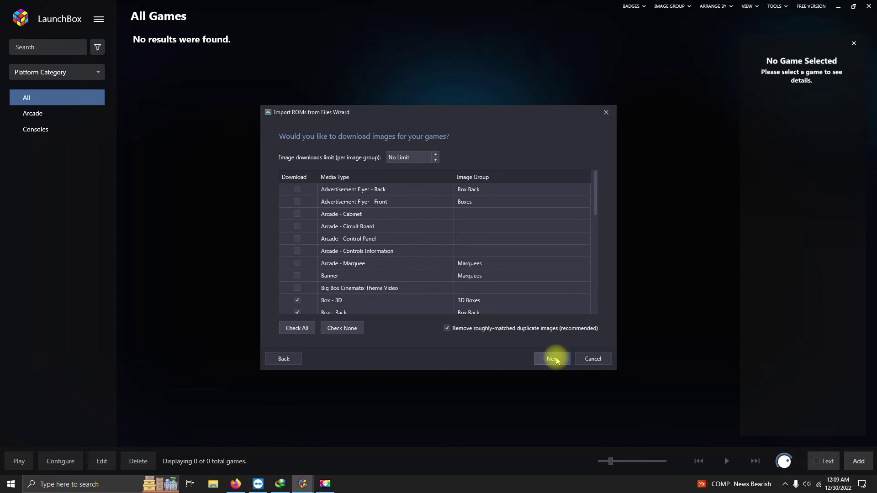
click(553, 359)
click(556, 361)
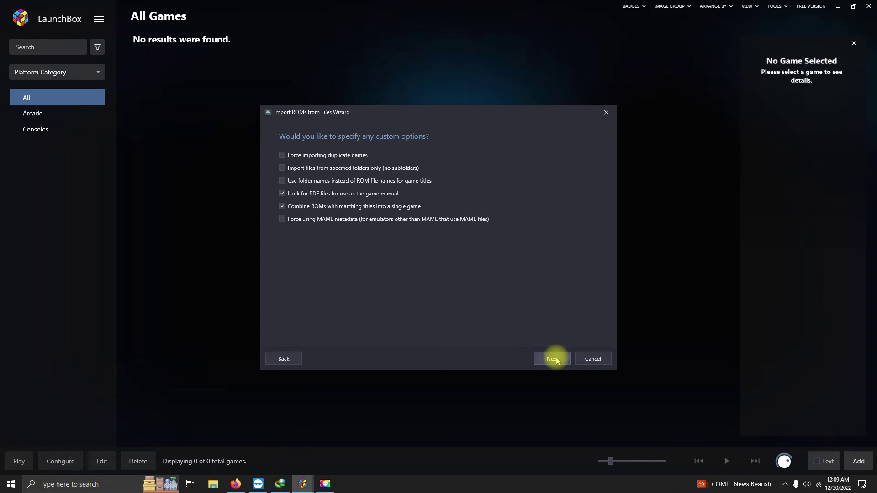
click(555, 359)
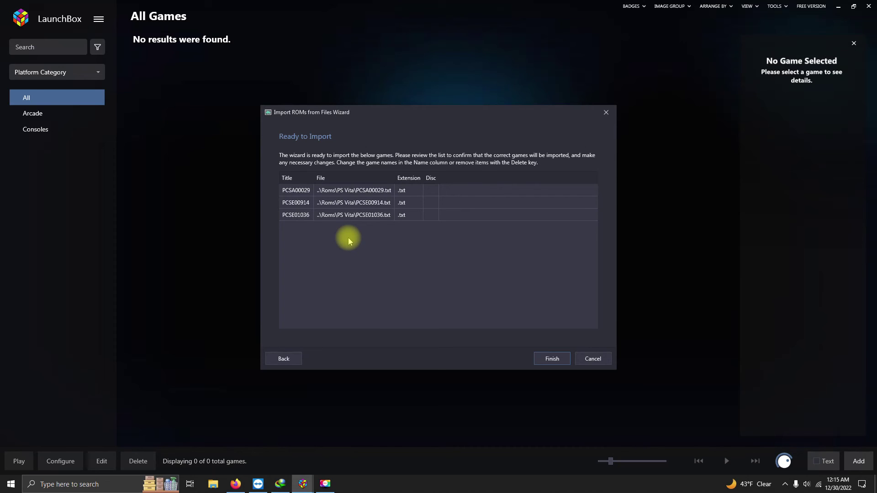
- Retitle the three listed games Uncharted - Golden Abyss, 99Vidas and Kung Fury in that order, and finish the import
click(307, 190)
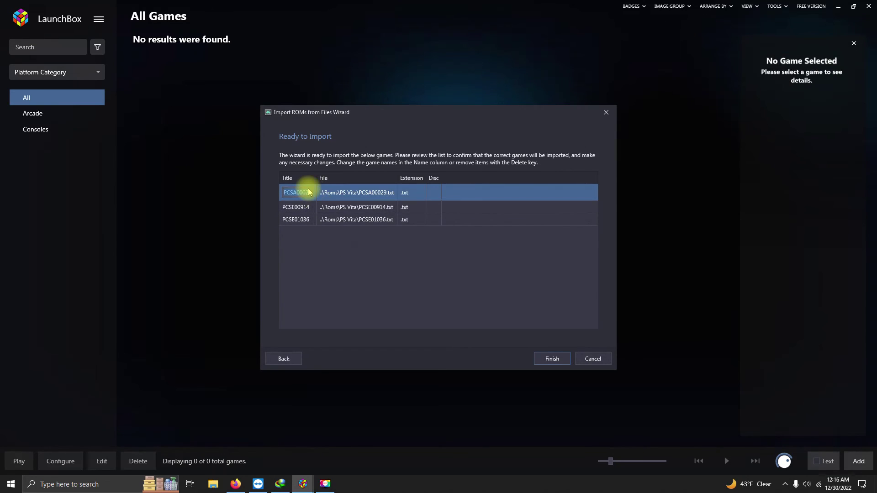
text(Un)
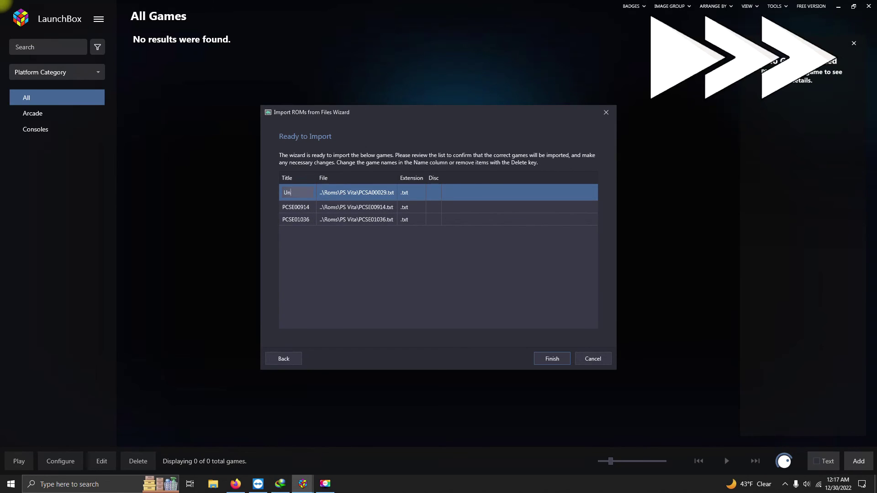
text(charted - Golden Abyss)
click(303, 204)
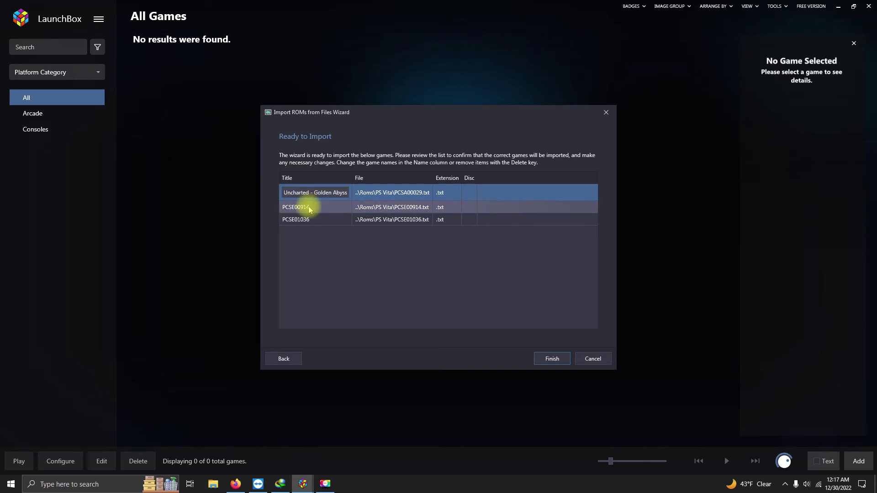
text(99Vidas)
click(314, 218)
text(Kung Fury)
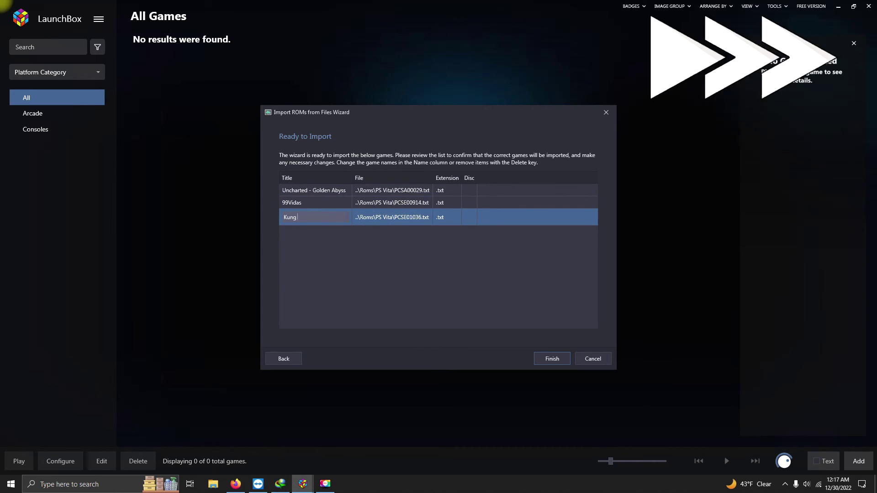
click(545, 360)
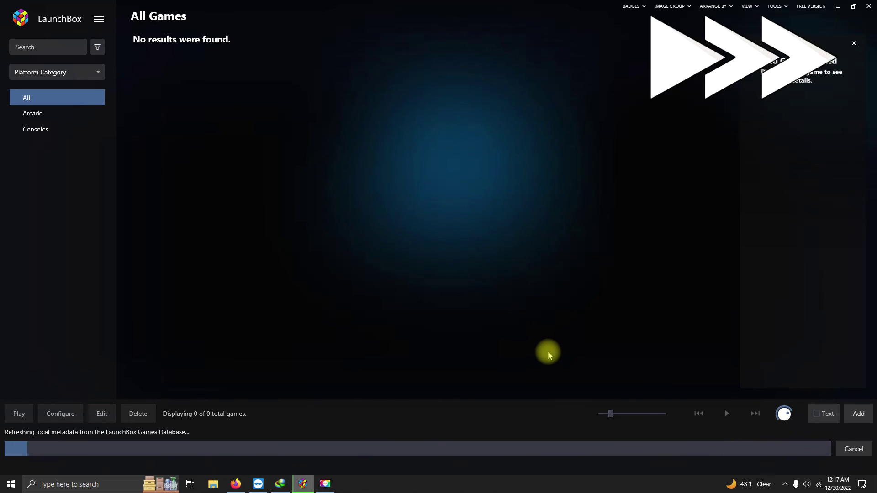